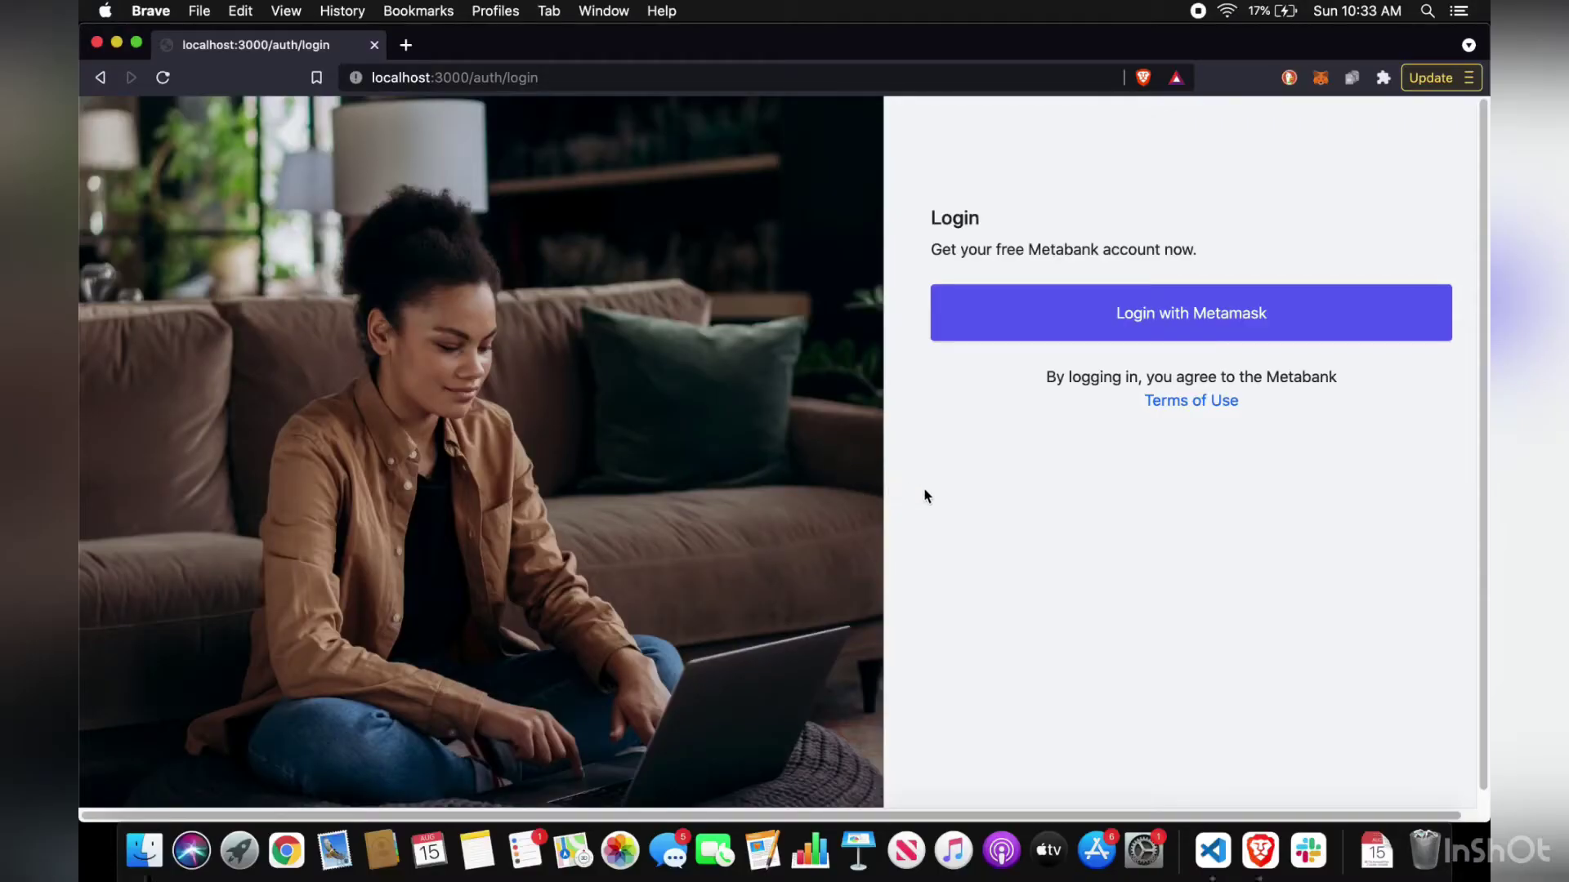
Sign in to Metabank through MetaMask and connect the wallet to show the 1628889 DAI pool
left_click(1238, 324)
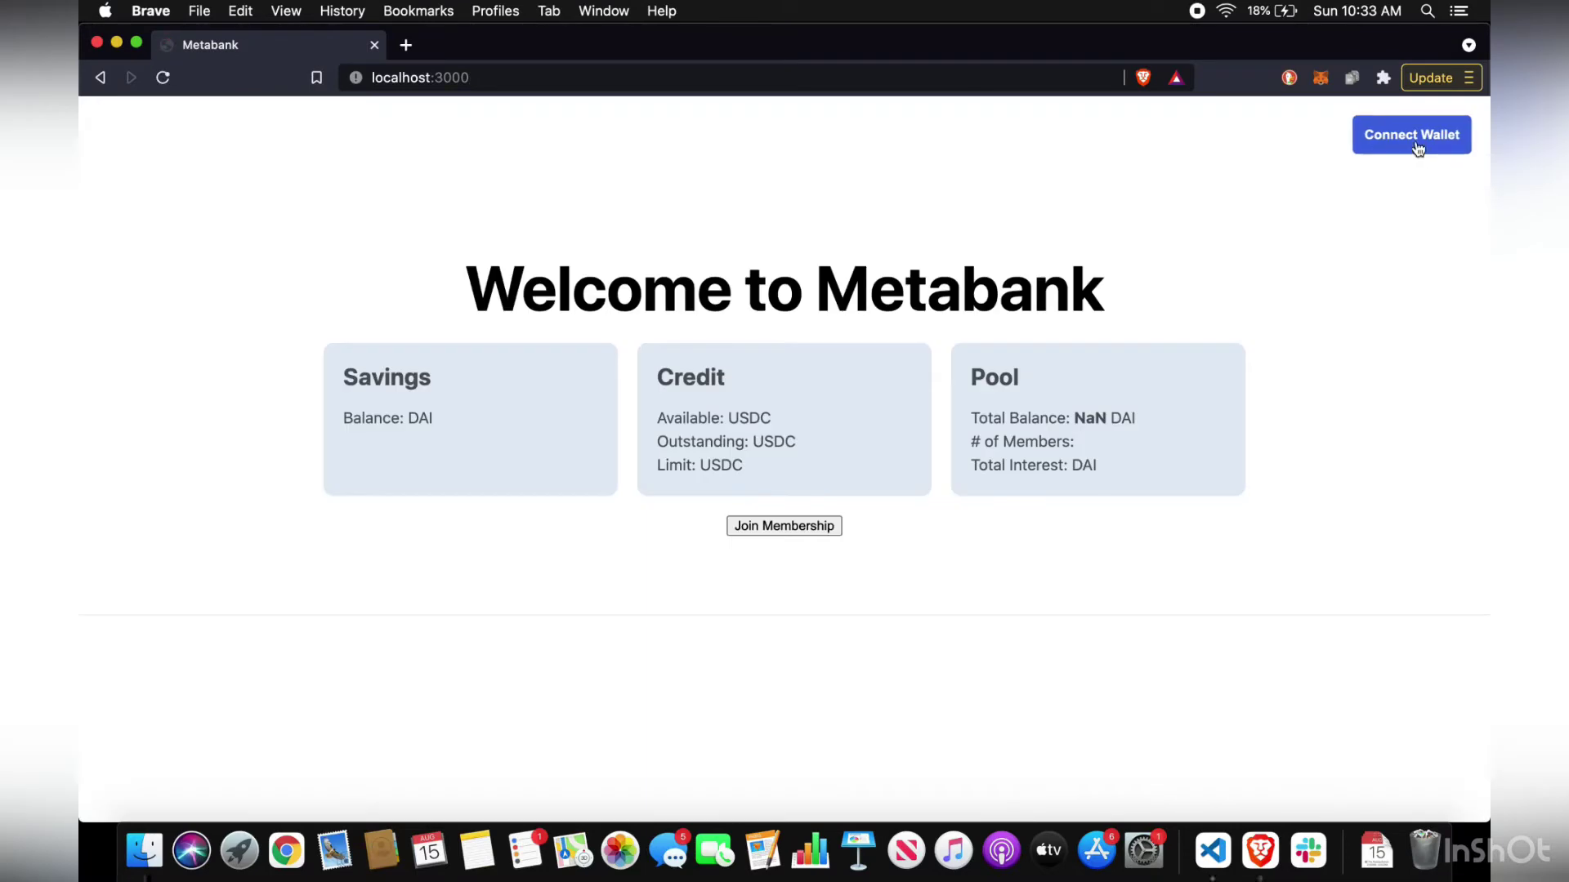
left_click(1418, 150)
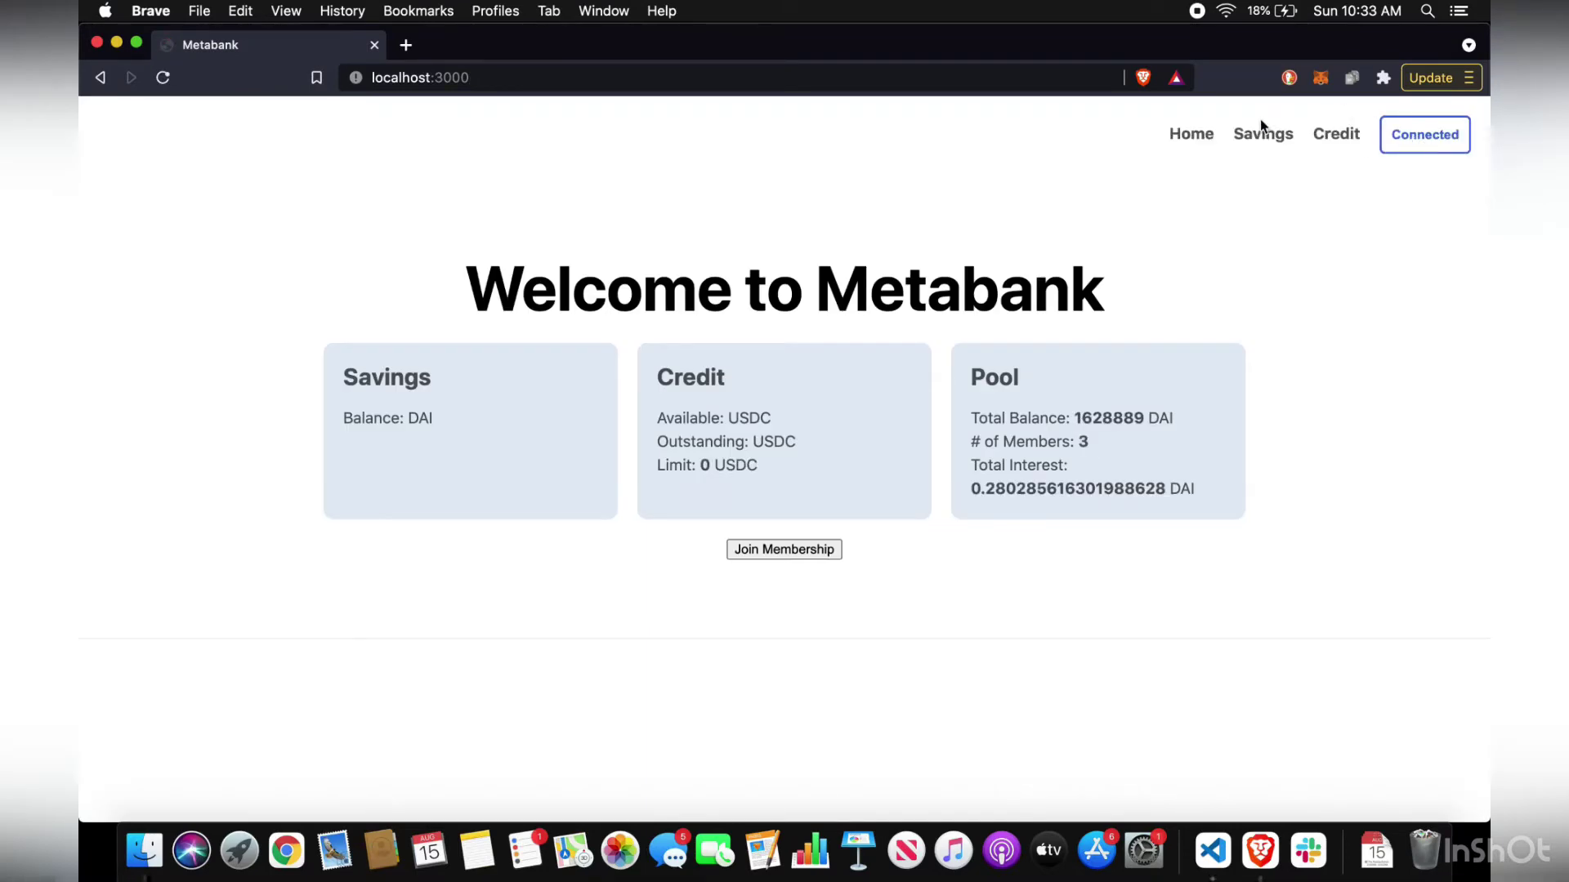
left_click(1320, 77)
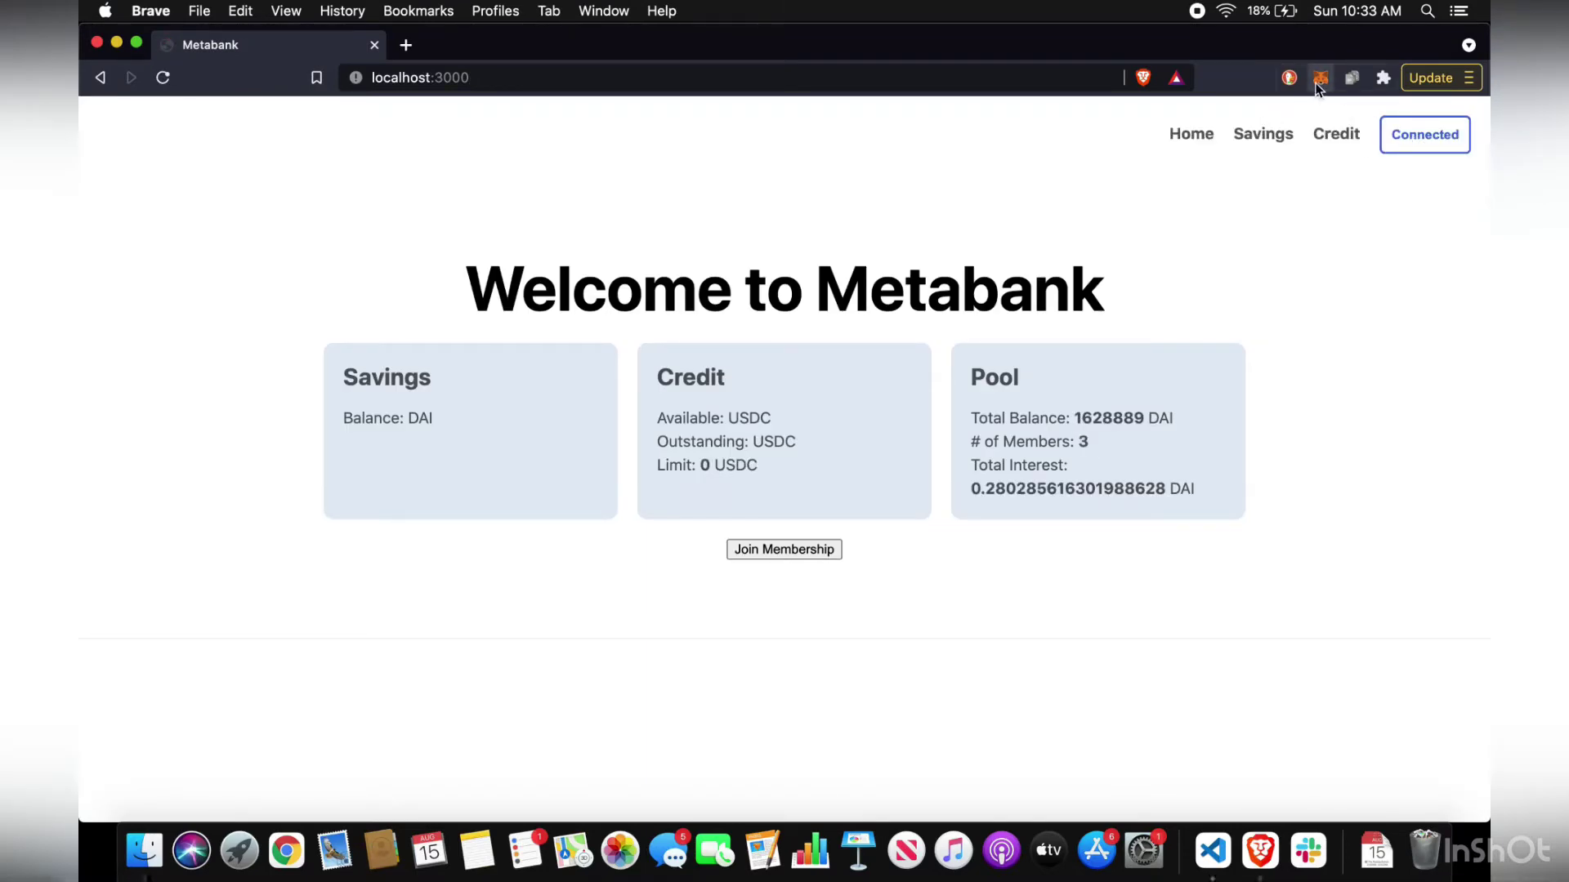
Join the membership, confirm it in MetaMask, then reload and reconnect to see 4 members
left_click(781, 549)
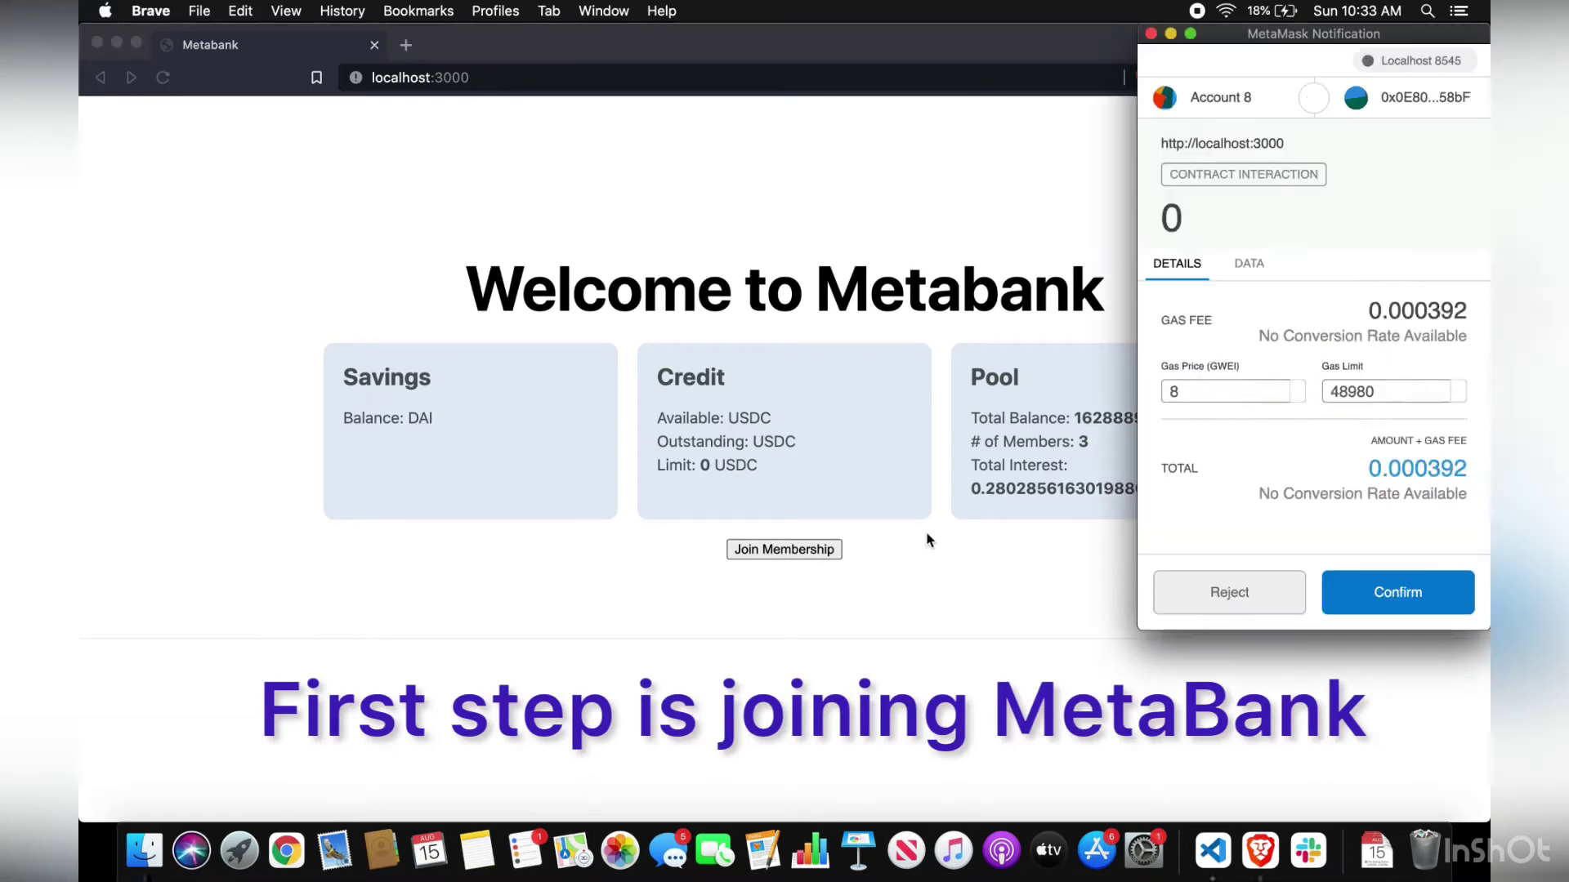
left_click(1407, 611)
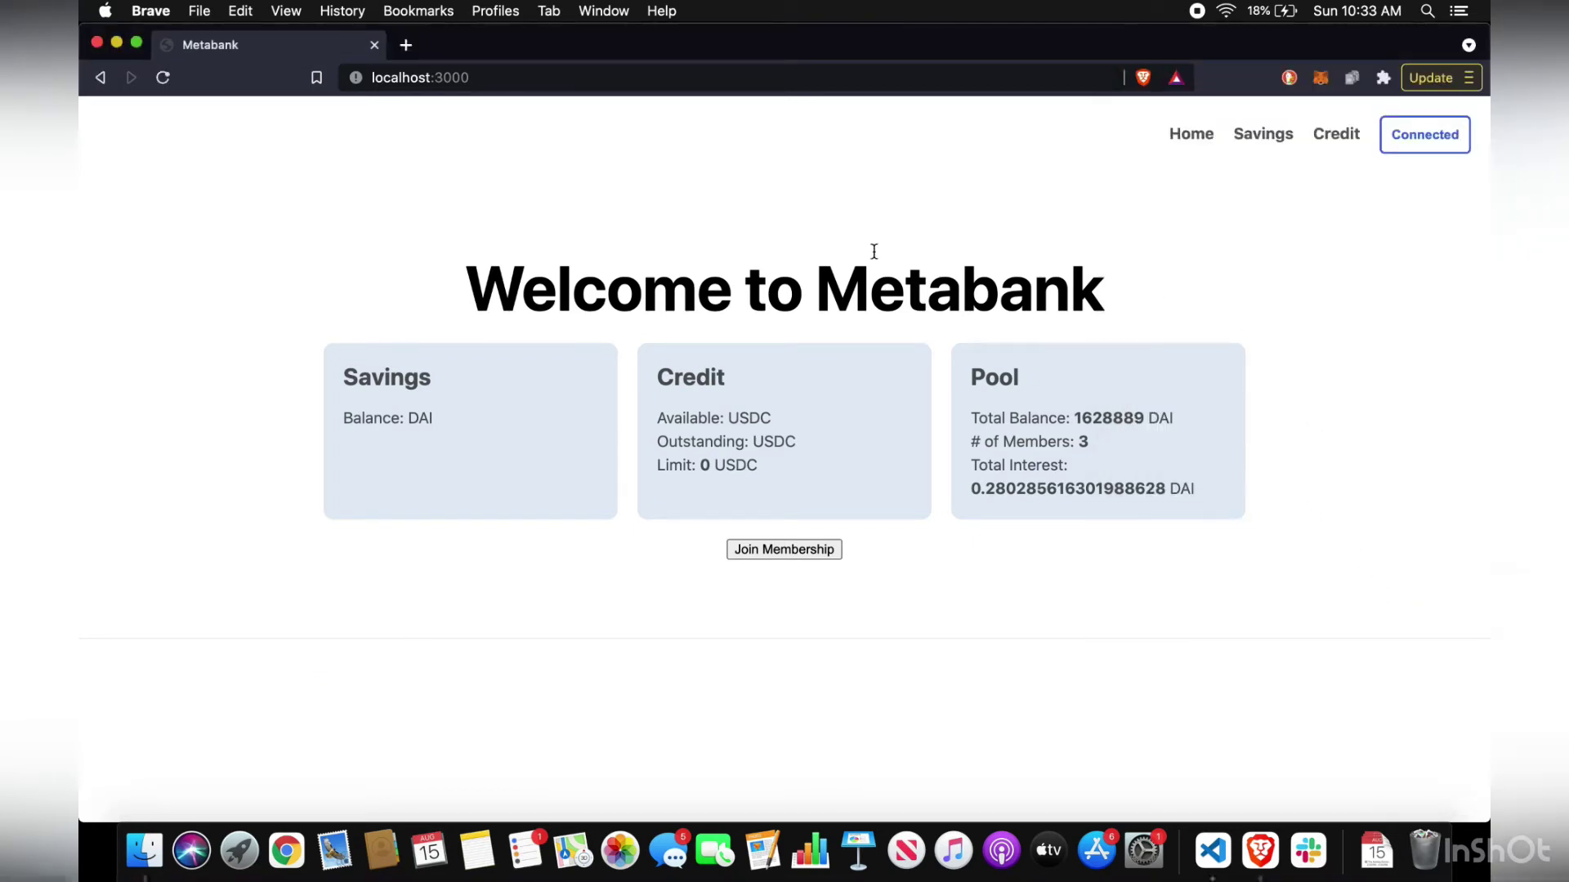
left_click(165, 85)
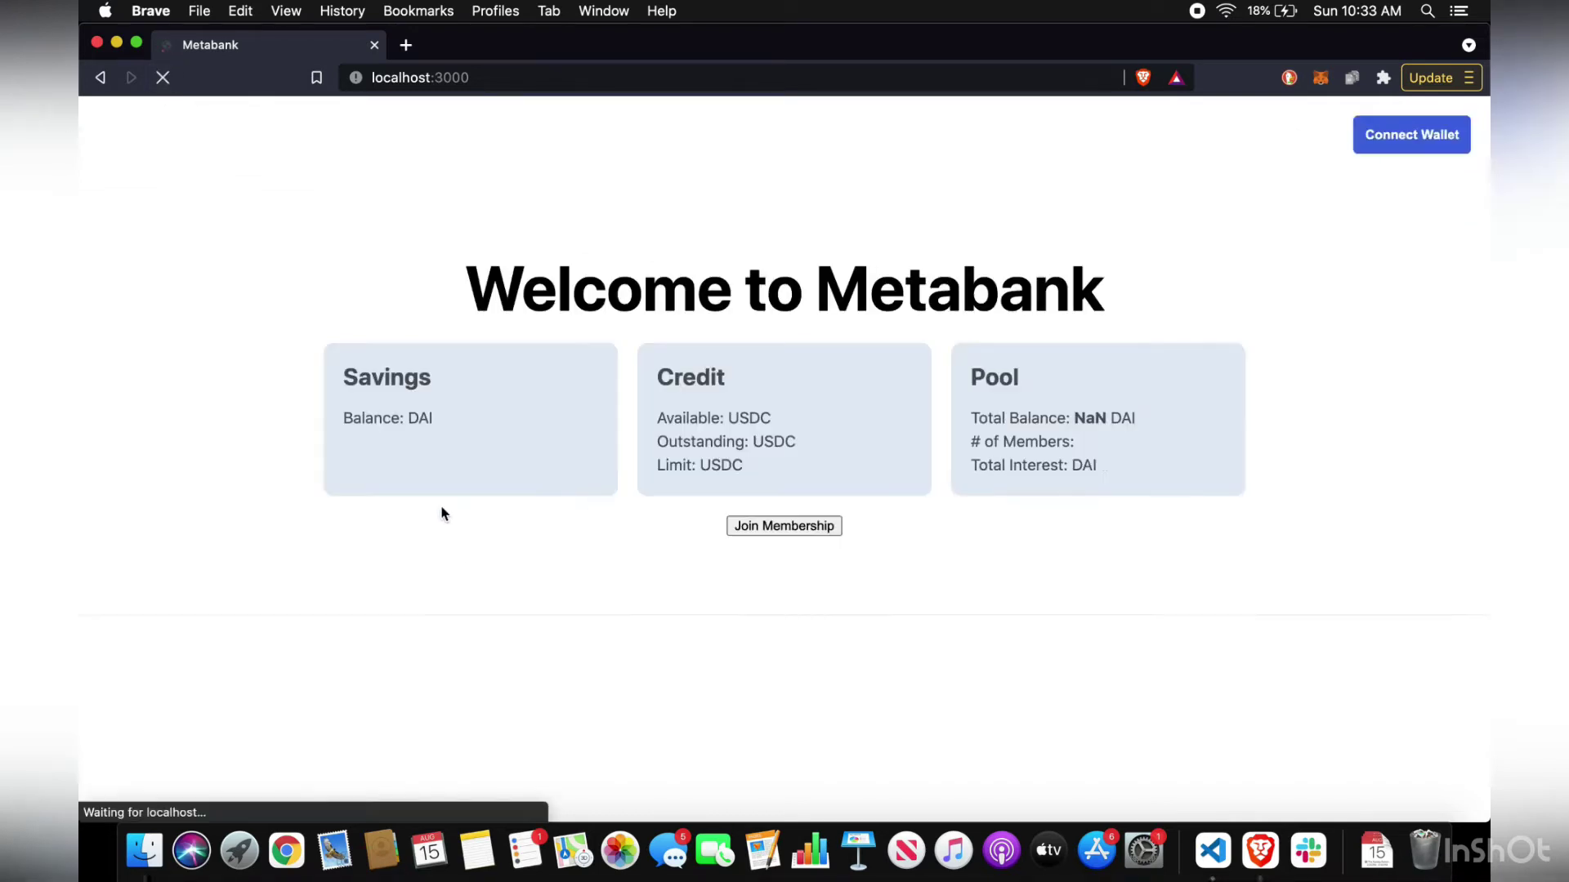
left_click(1377, 140)
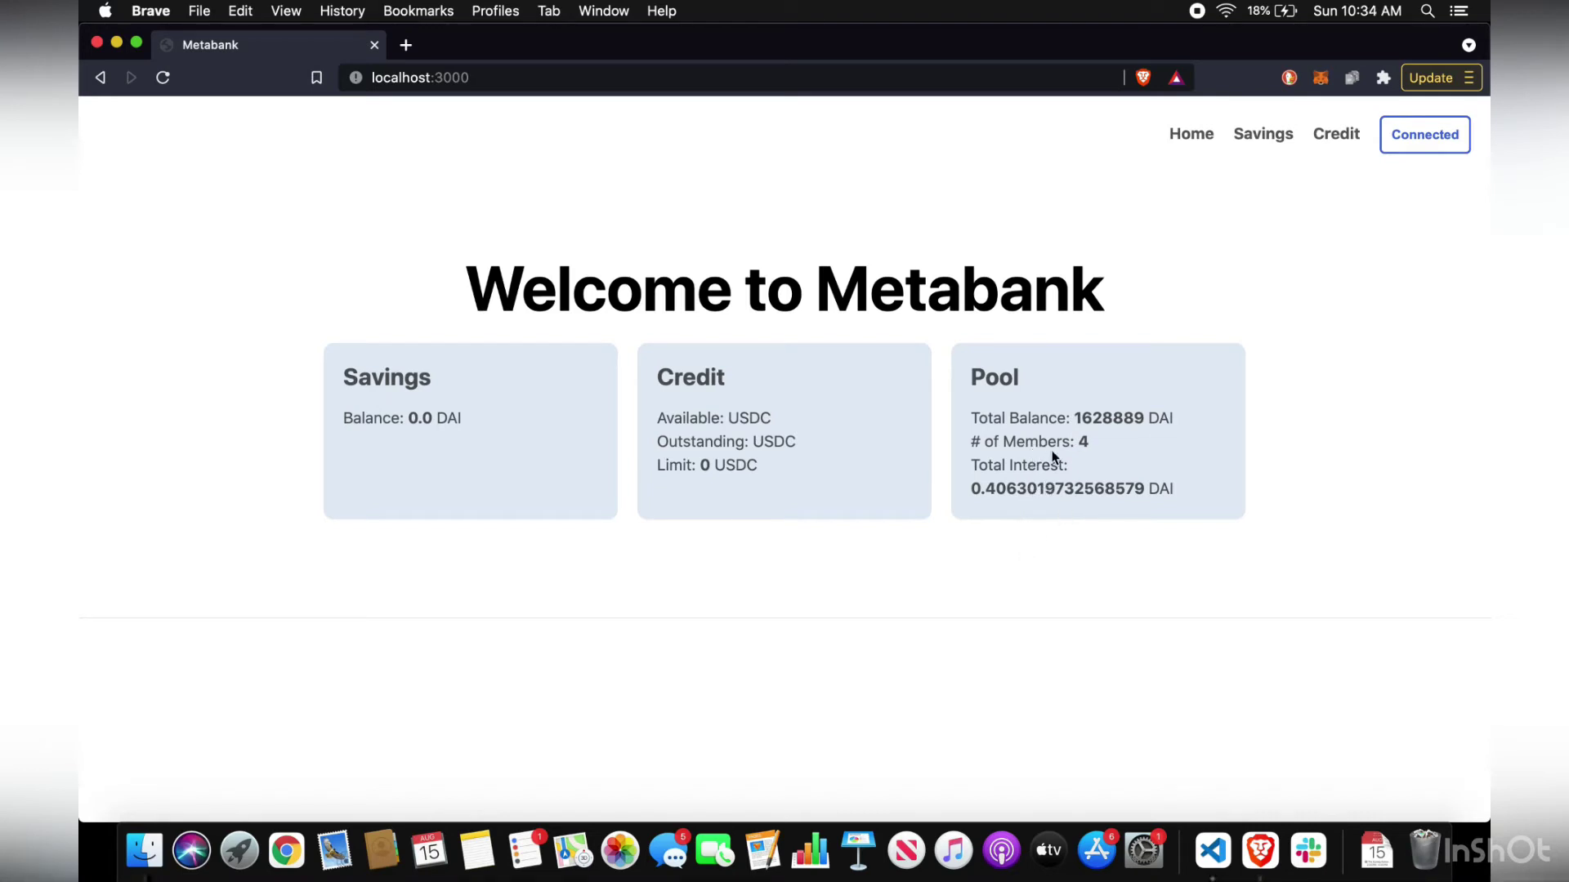
On the Savings page, submit a 1 ETH to DAI swap and confirm it in MetaMask
left_click(1280, 163)
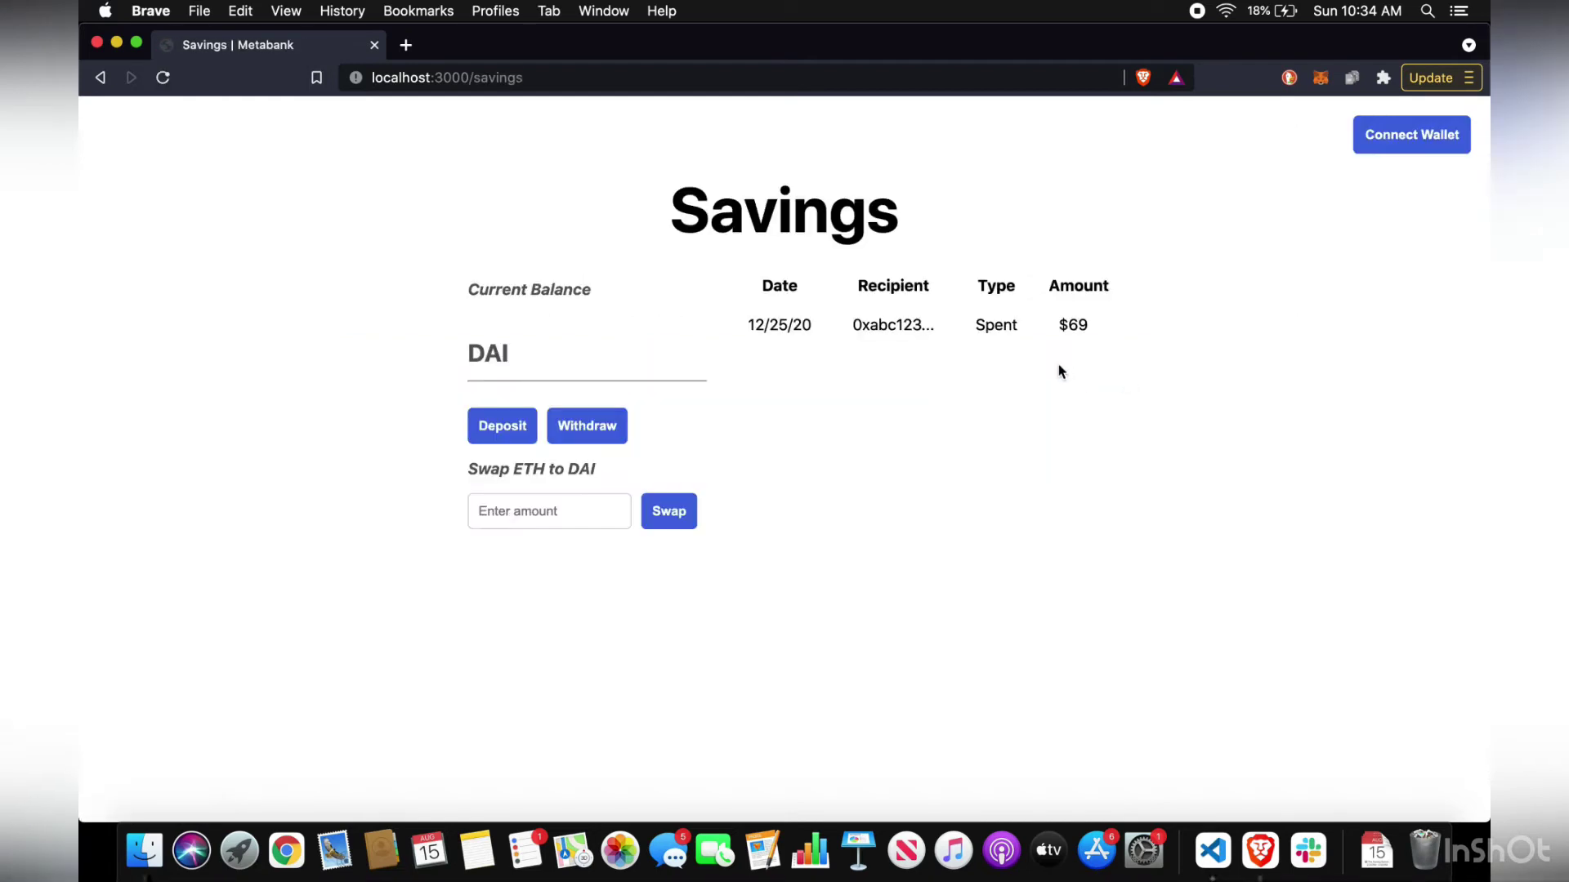
left_click(1379, 148)
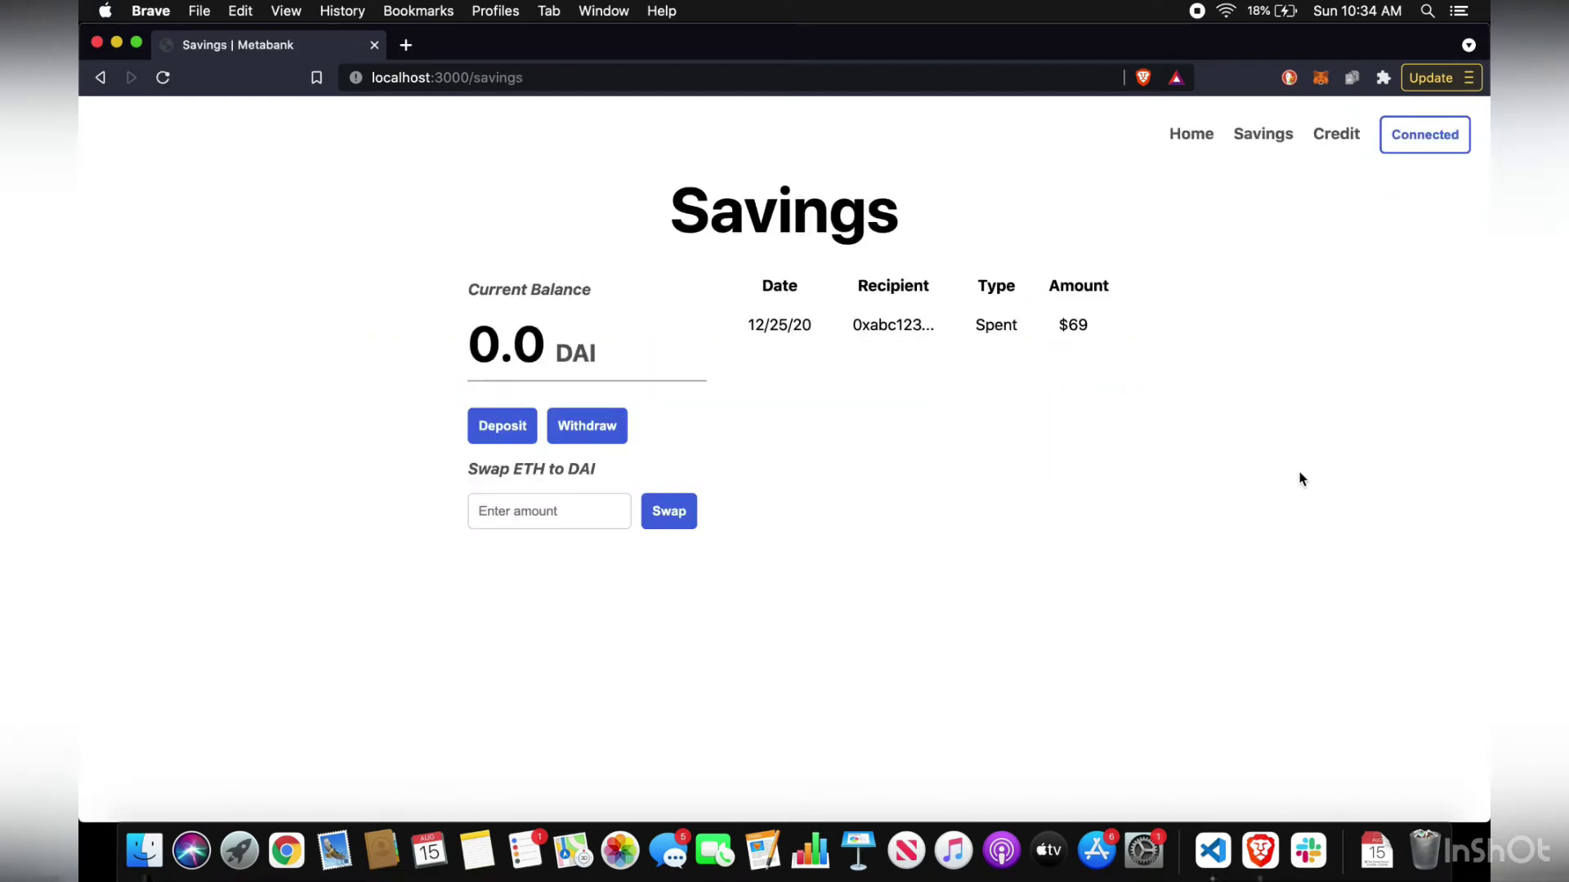
left_click(598, 512)
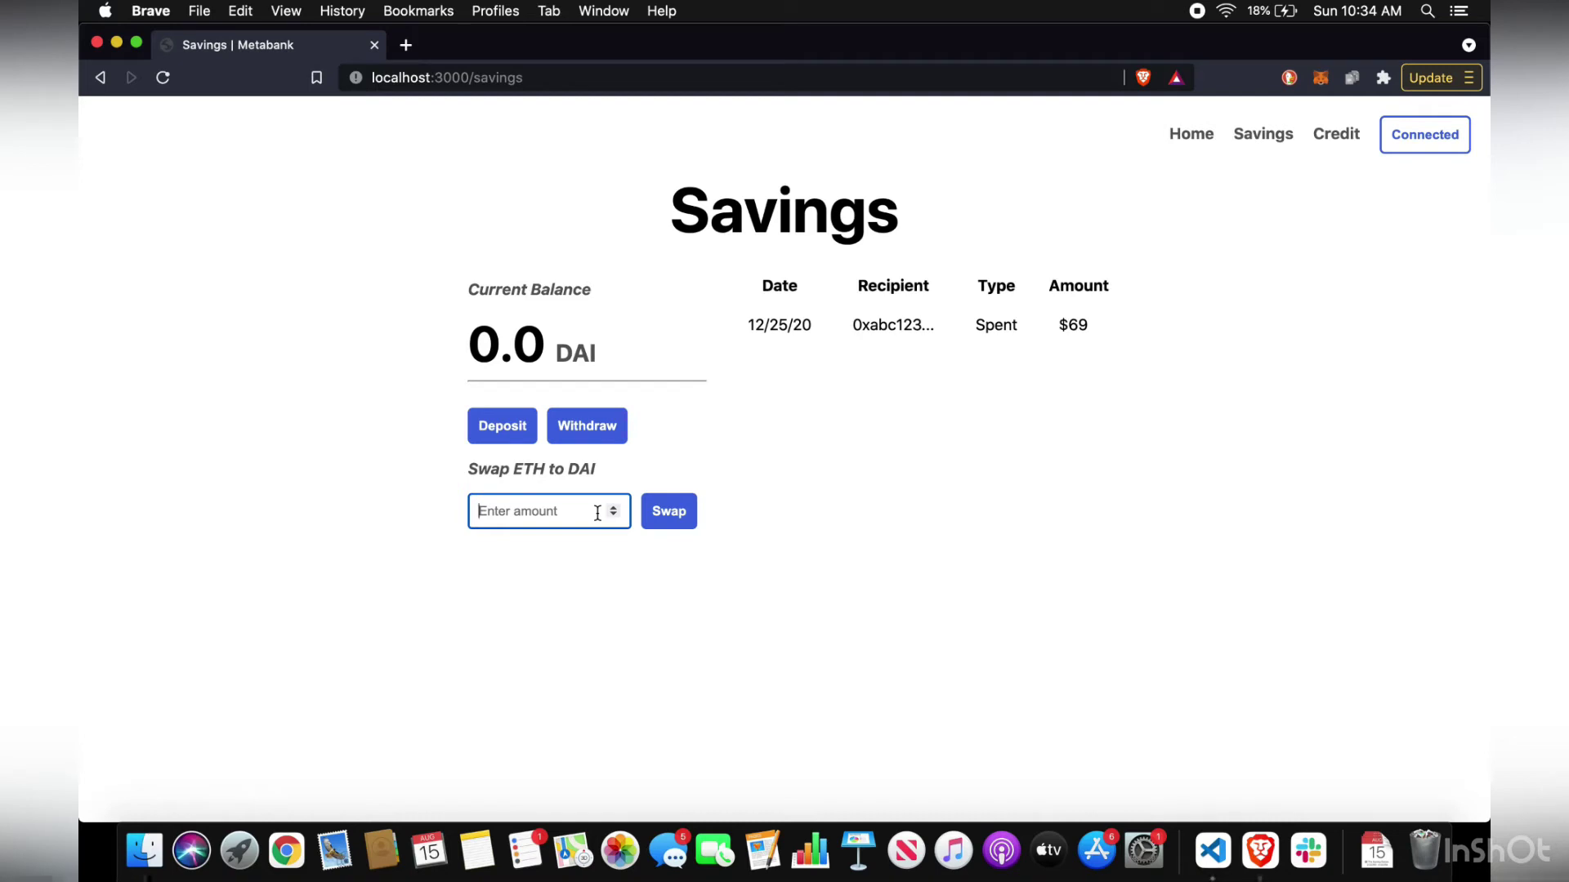
type("1")
left_click(689, 512)
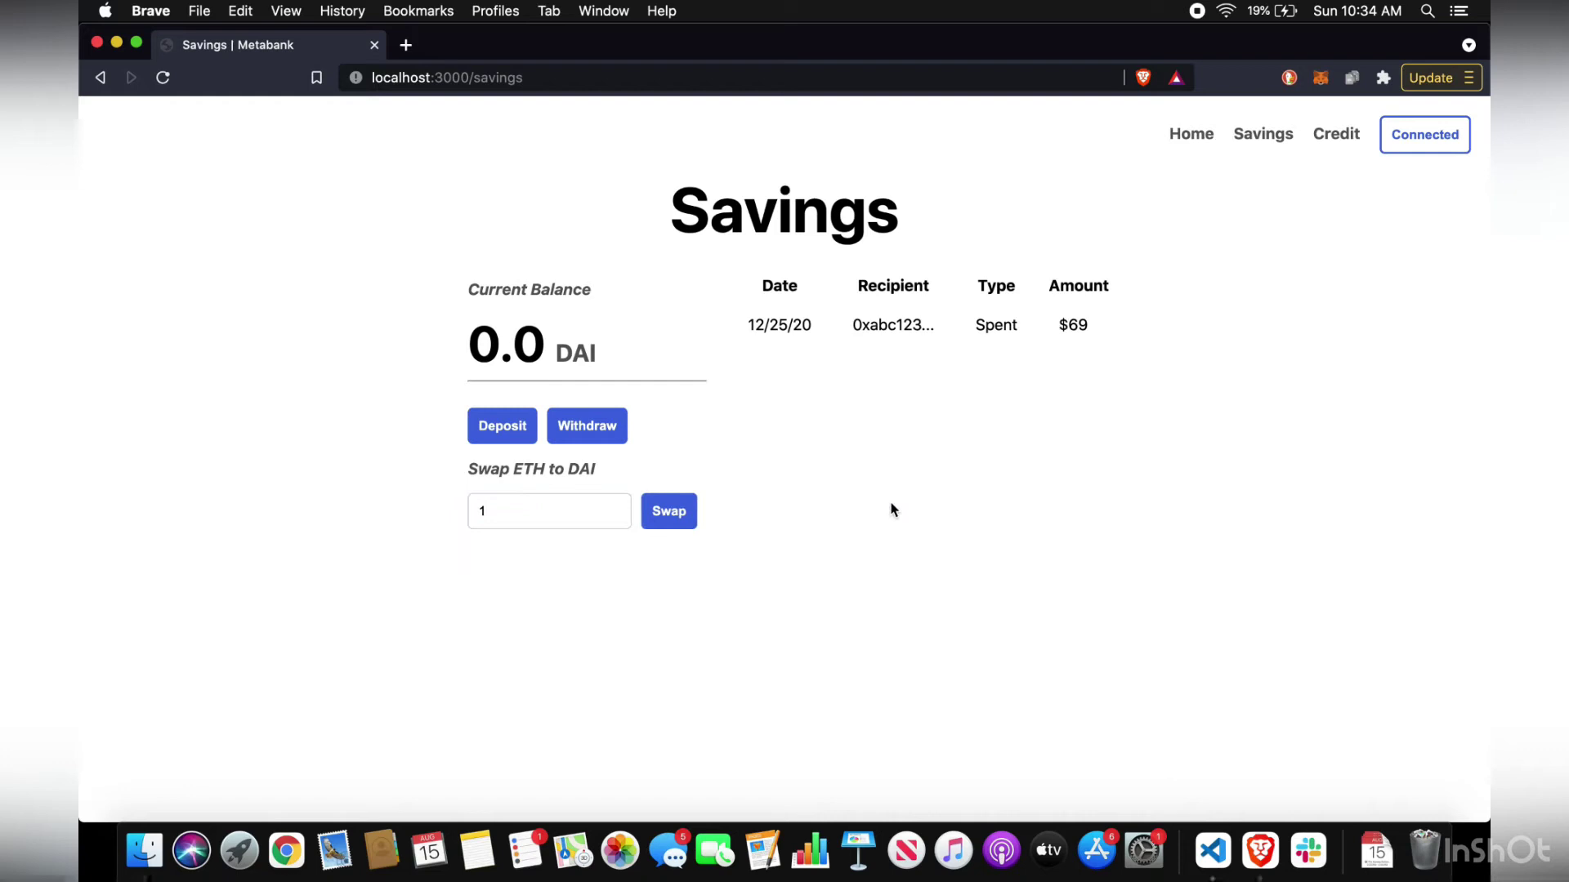
left_click(1404, 596)
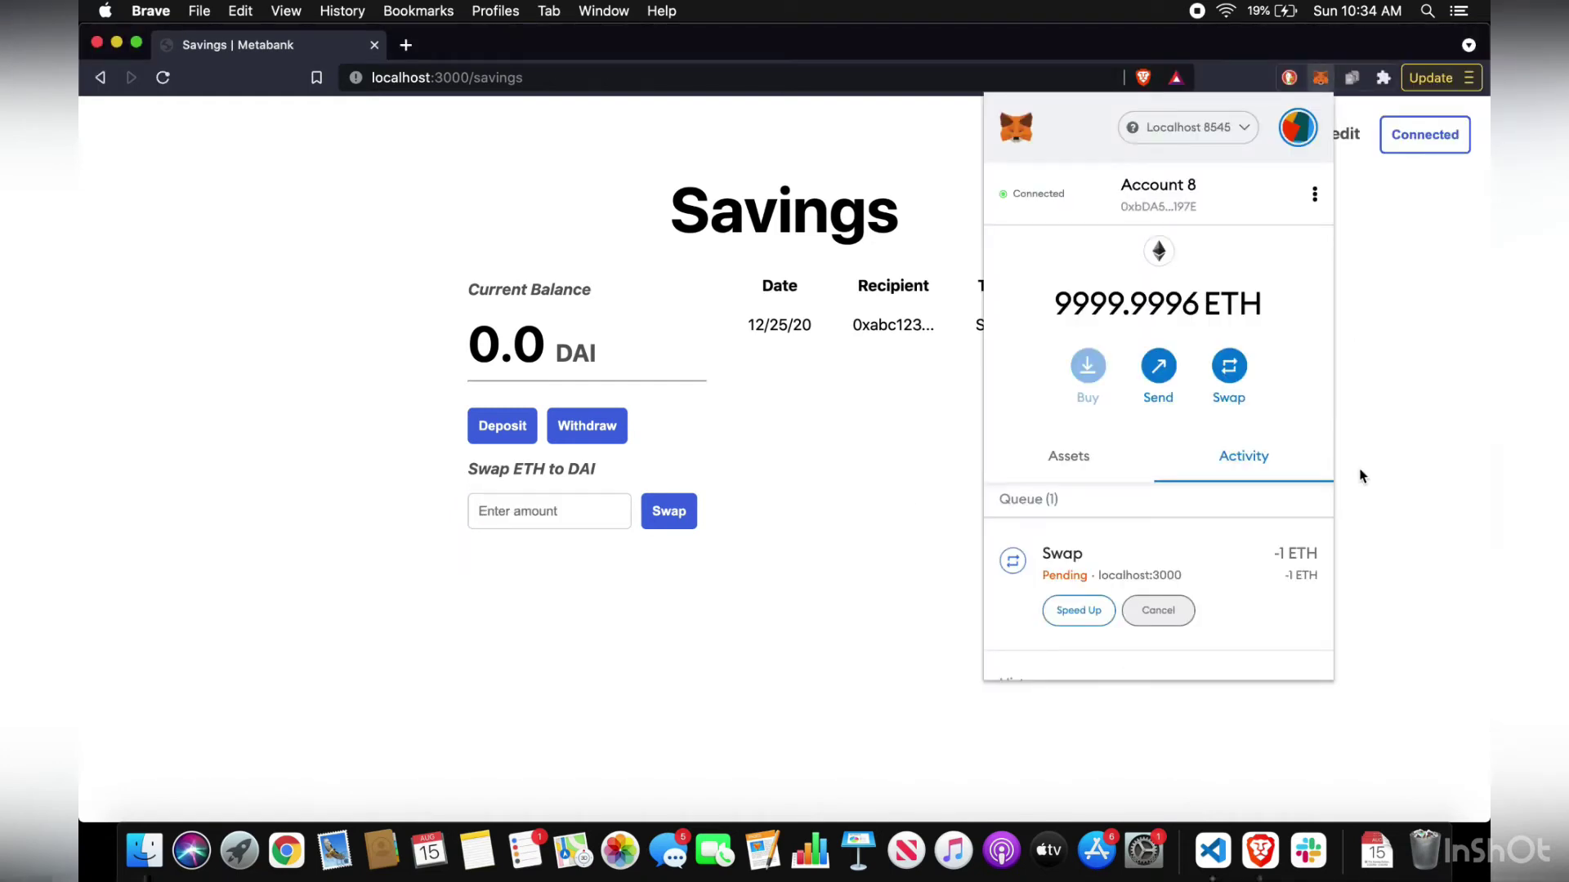
Deposit 2000 DAI into savings, approving DAI spending and confirming the deposit in MetaMask
left_click(1360, 477)
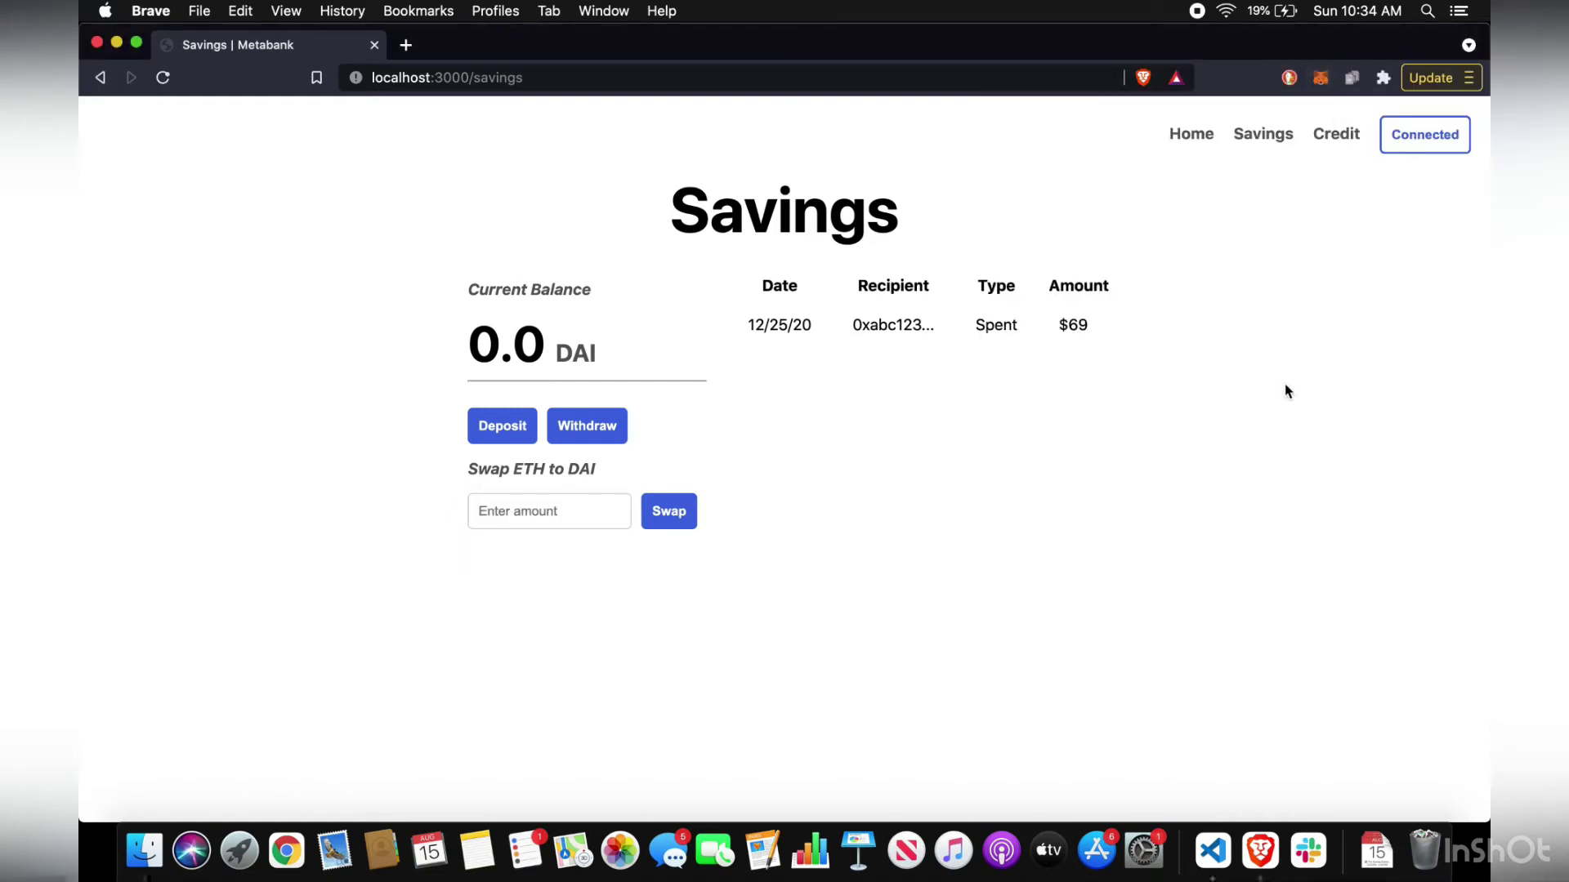
left_click(523, 442)
left_click(527, 424)
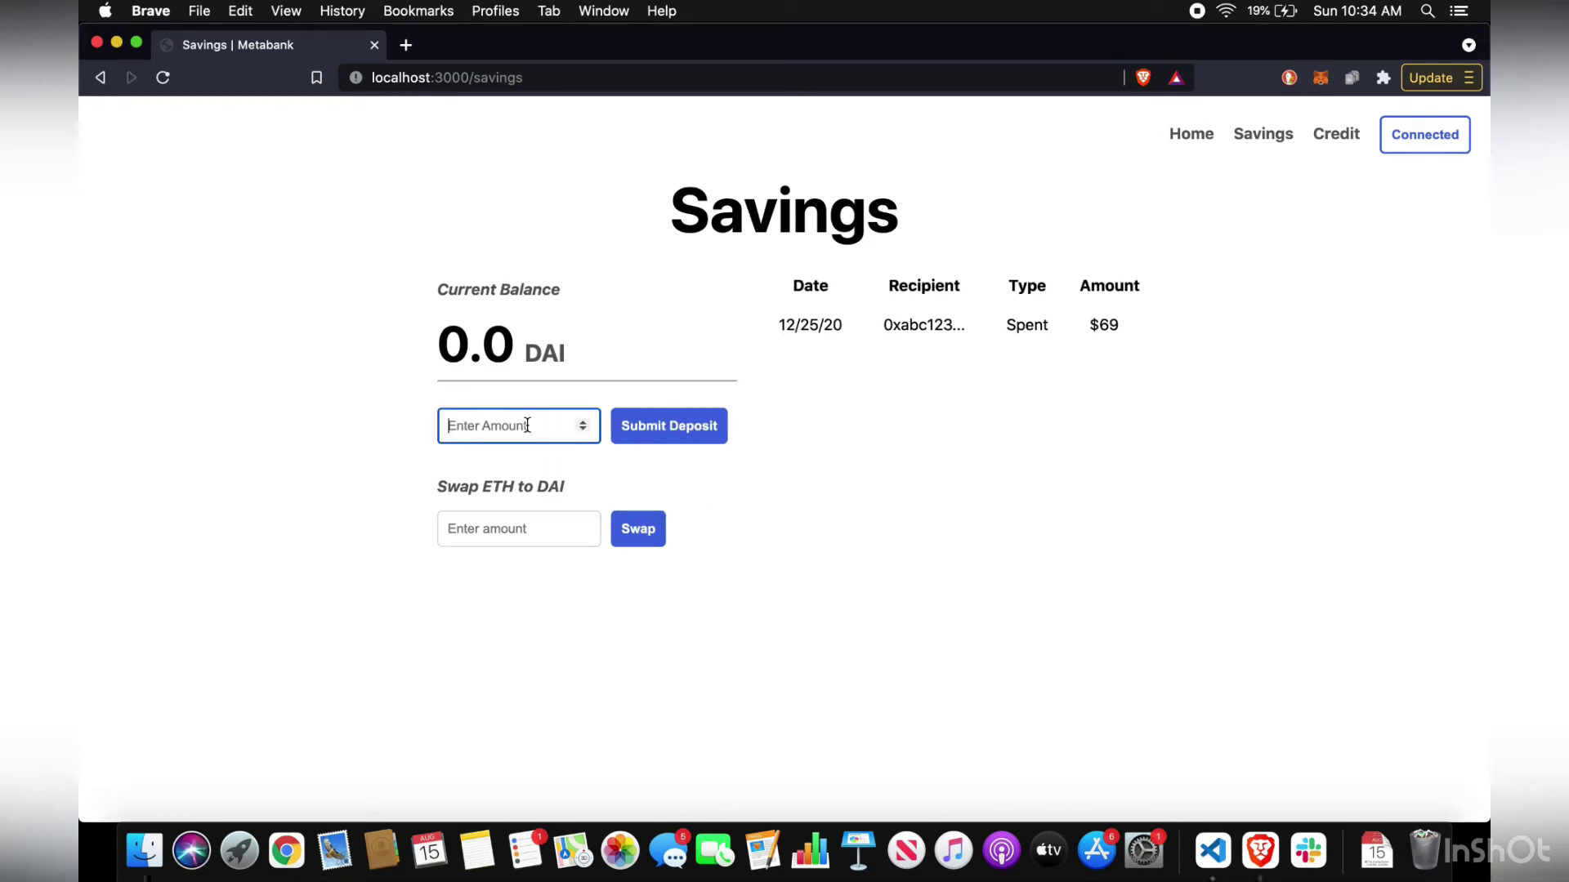
type("2000")
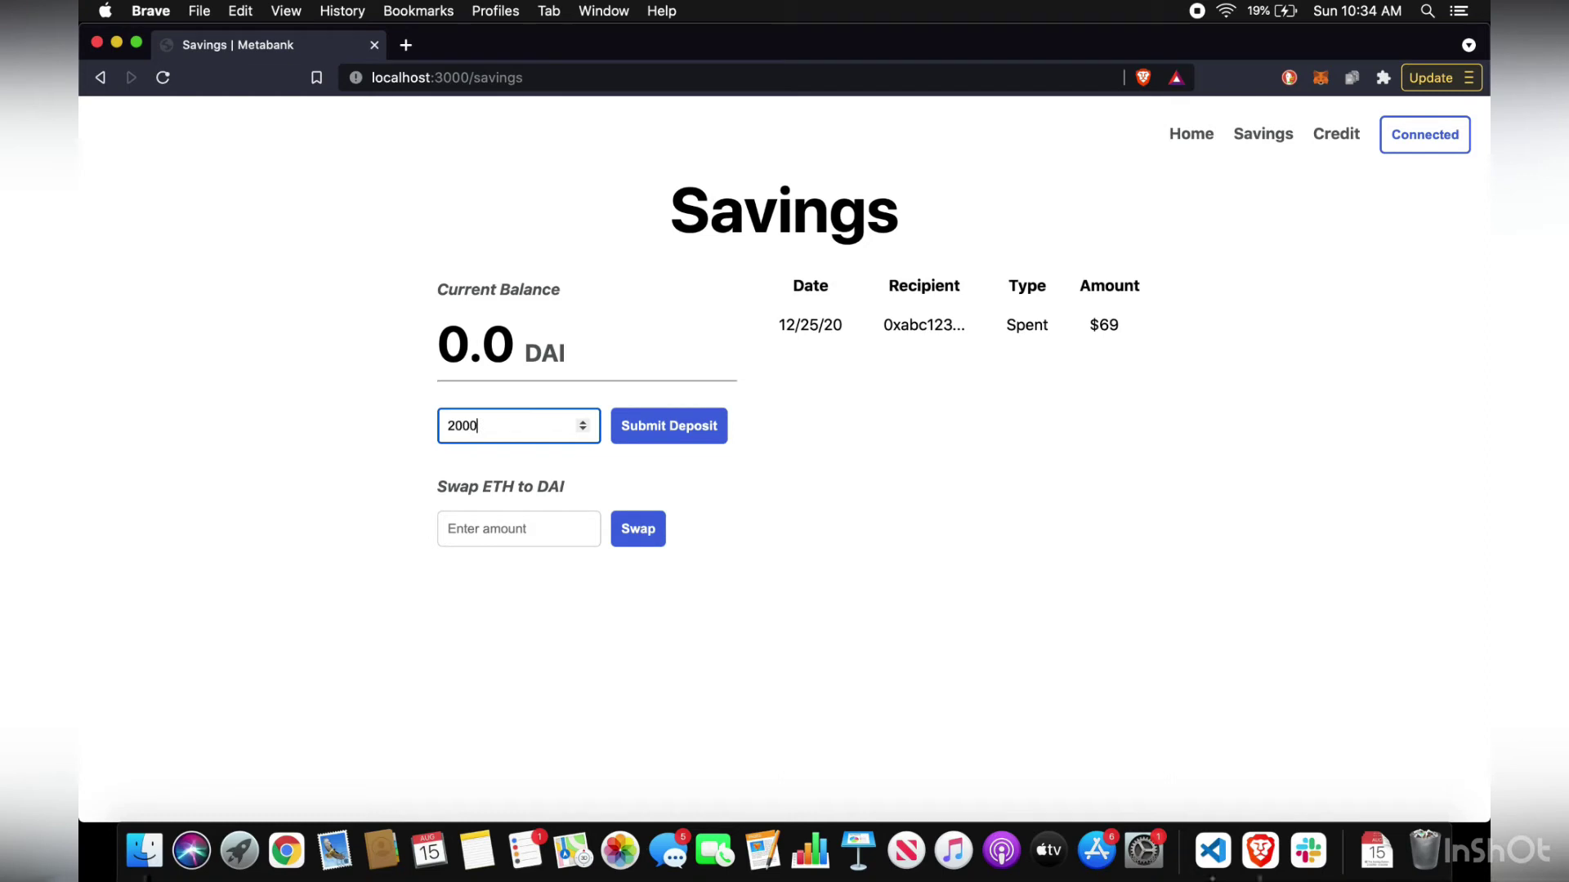
left_click(646, 428)
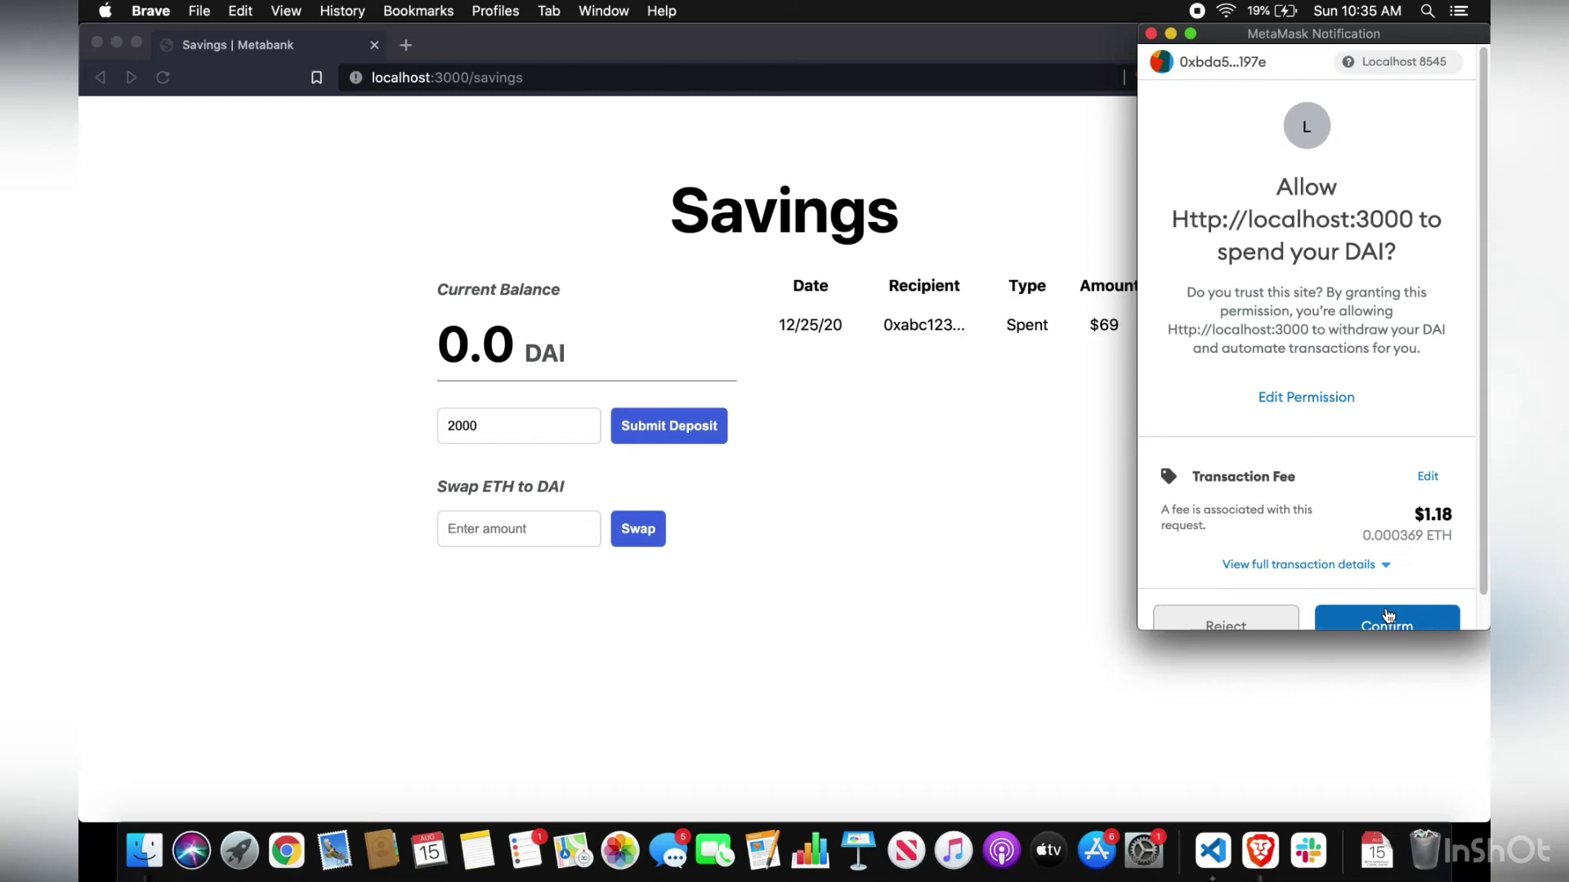
left_click(1387, 626)
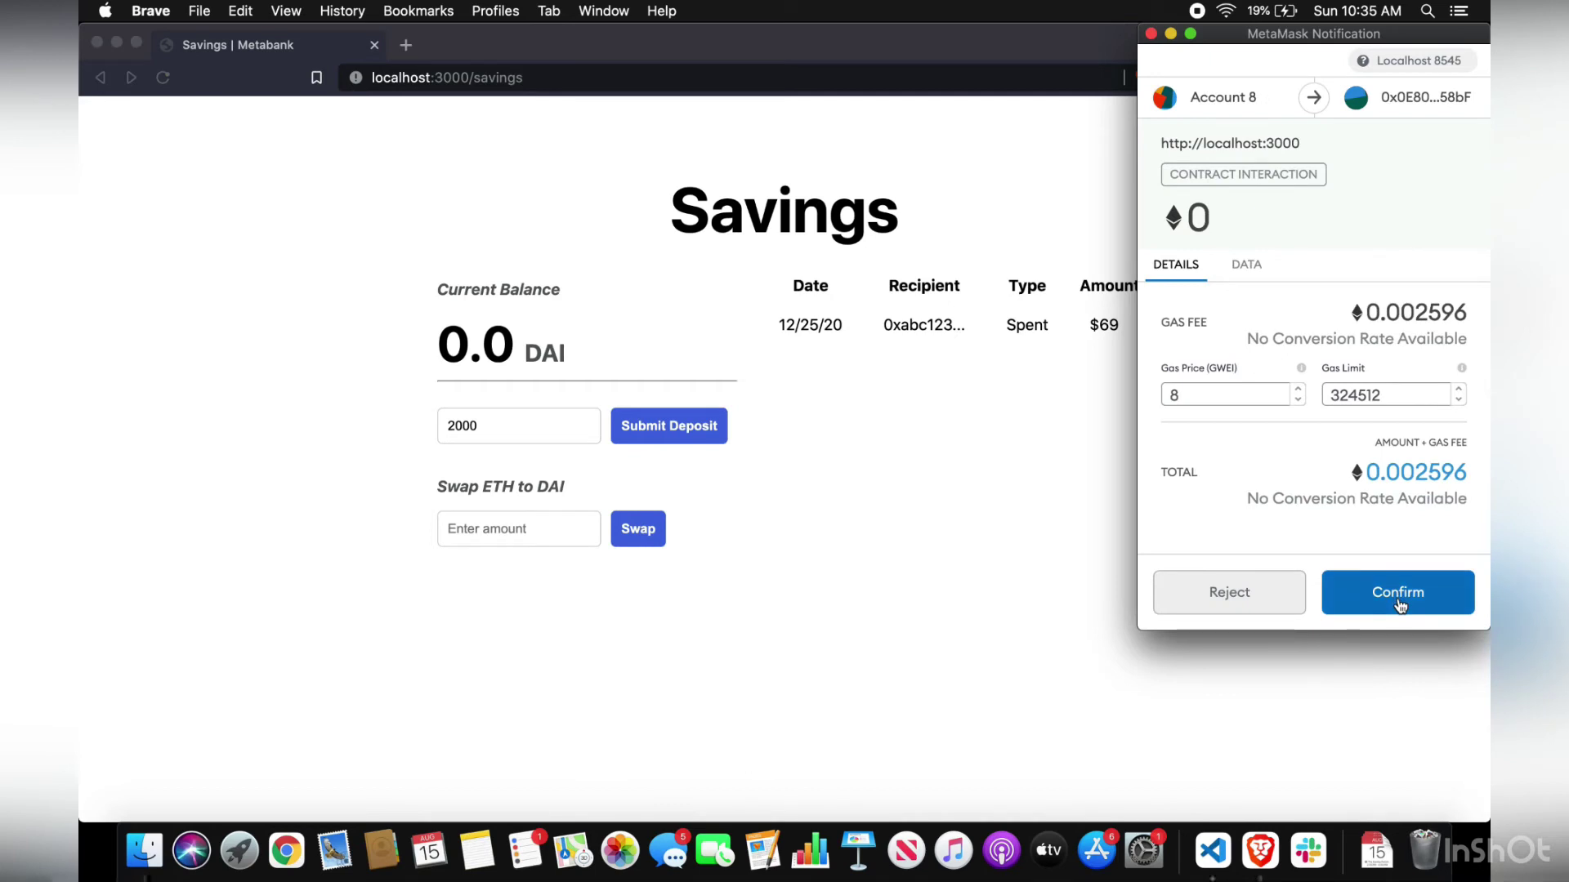
left_click(1400, 605)
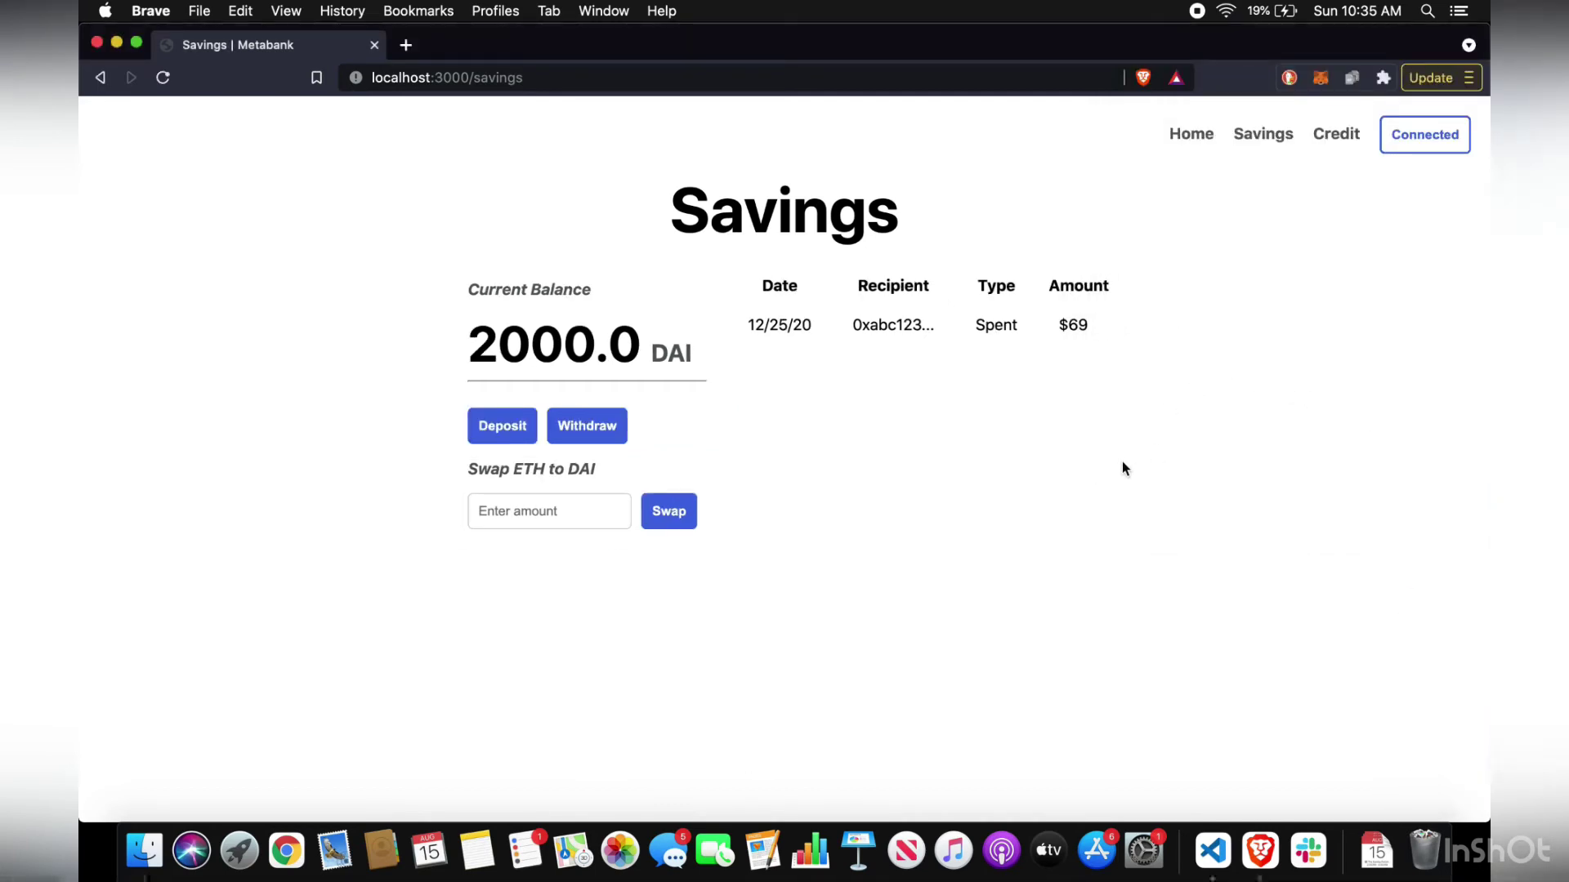
Go back Home and reconnect the wallet to show 2000.0 DAI savings and 1630889 DAI pool
left_click(1206, 136)
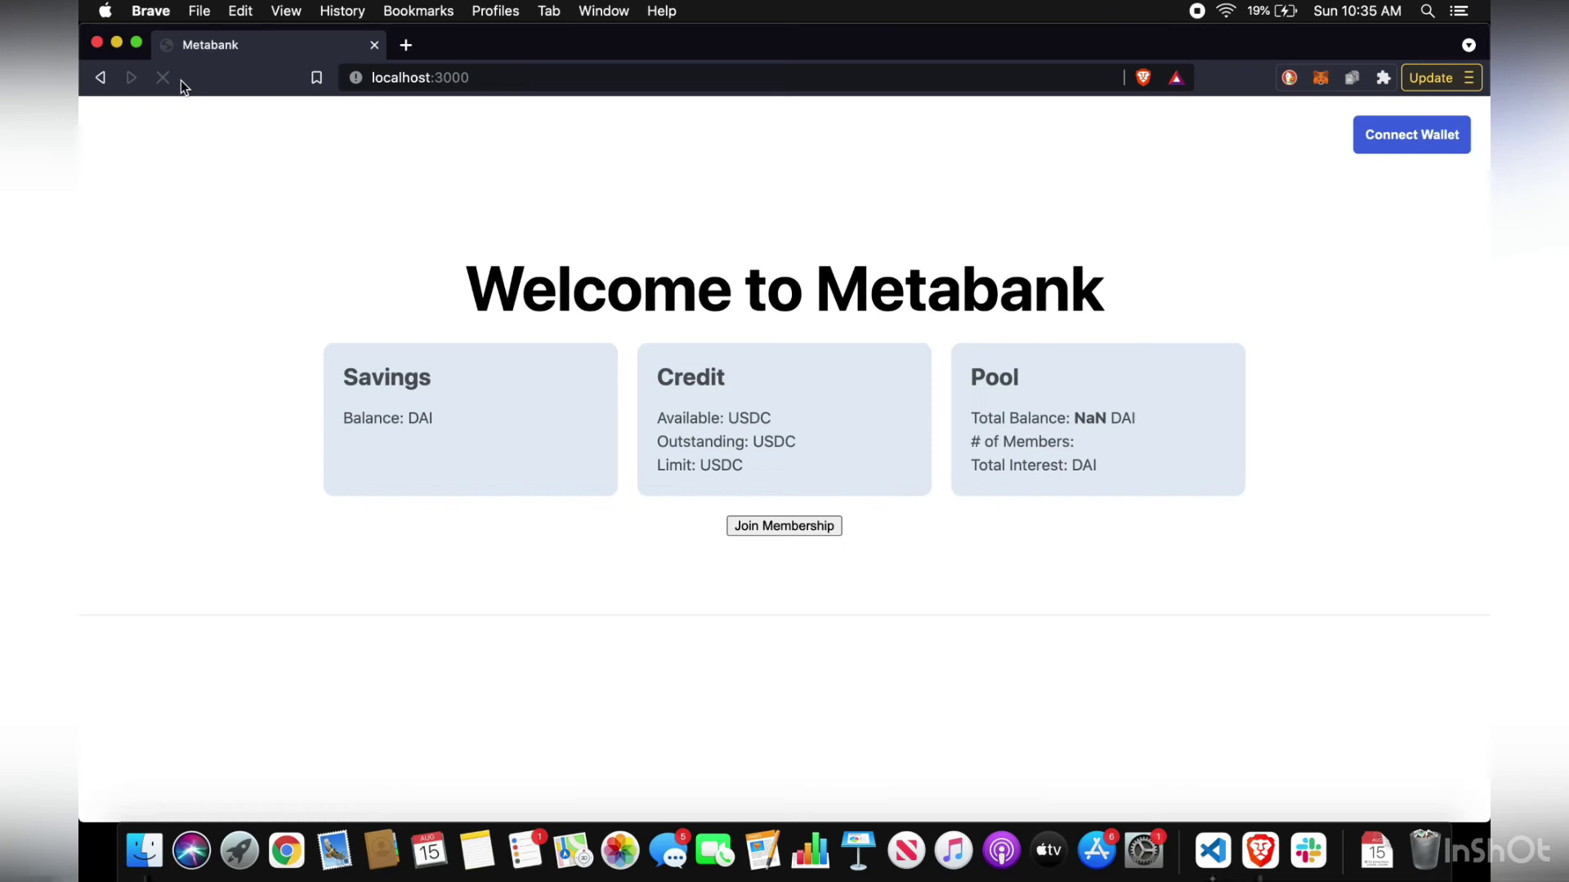
left_click(1389, 139)
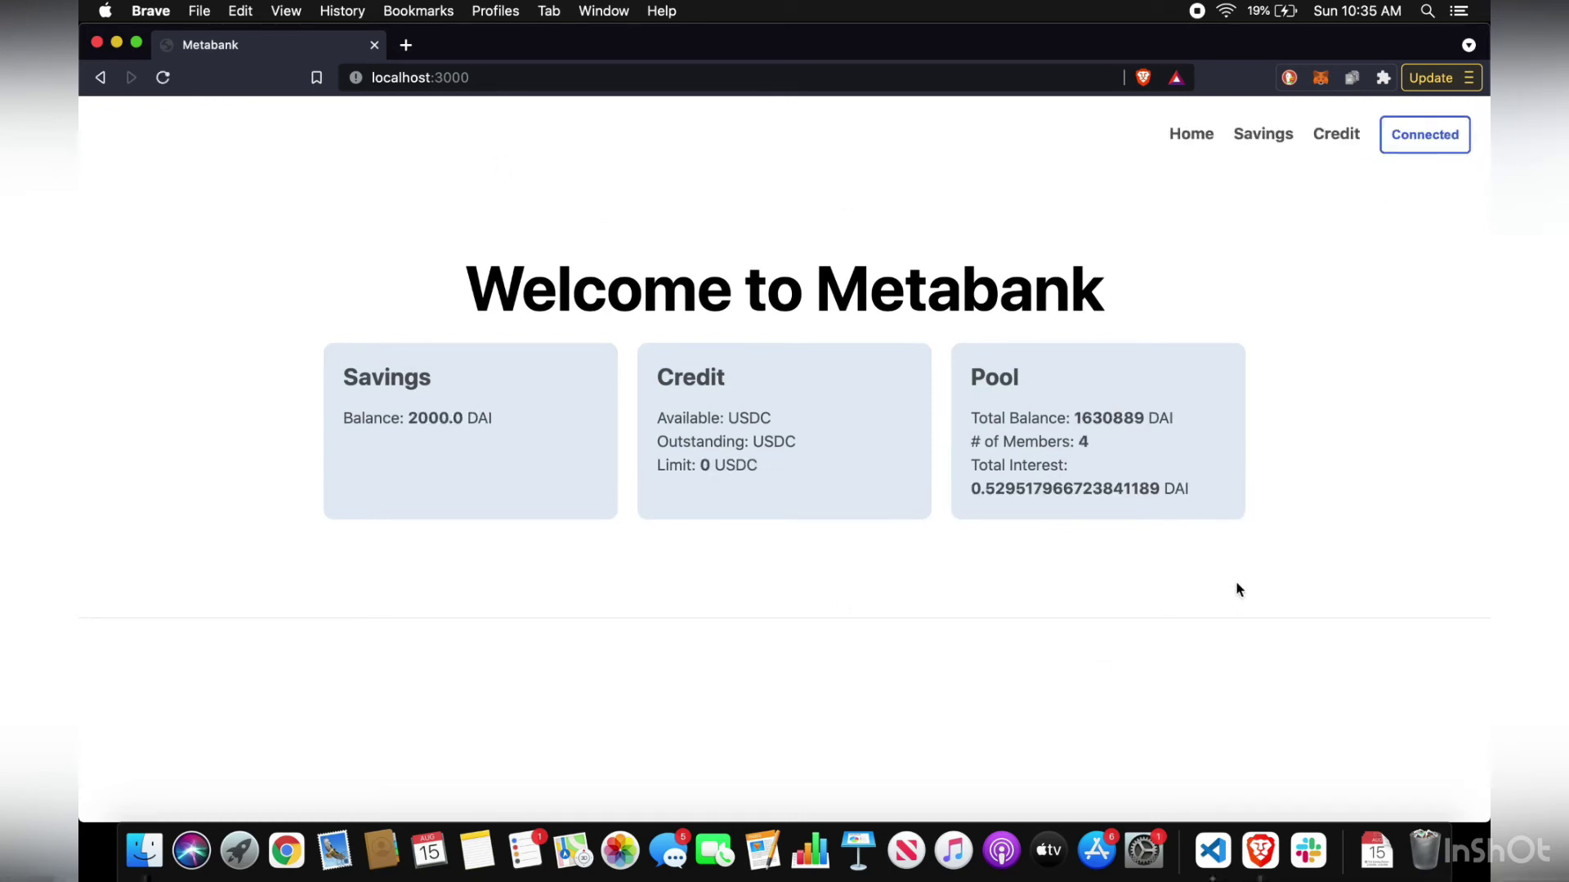
On the Credit page, generate a 482.802106 USDC credit limit and confirm both MetaMask transactions
left_click(1336, 136)
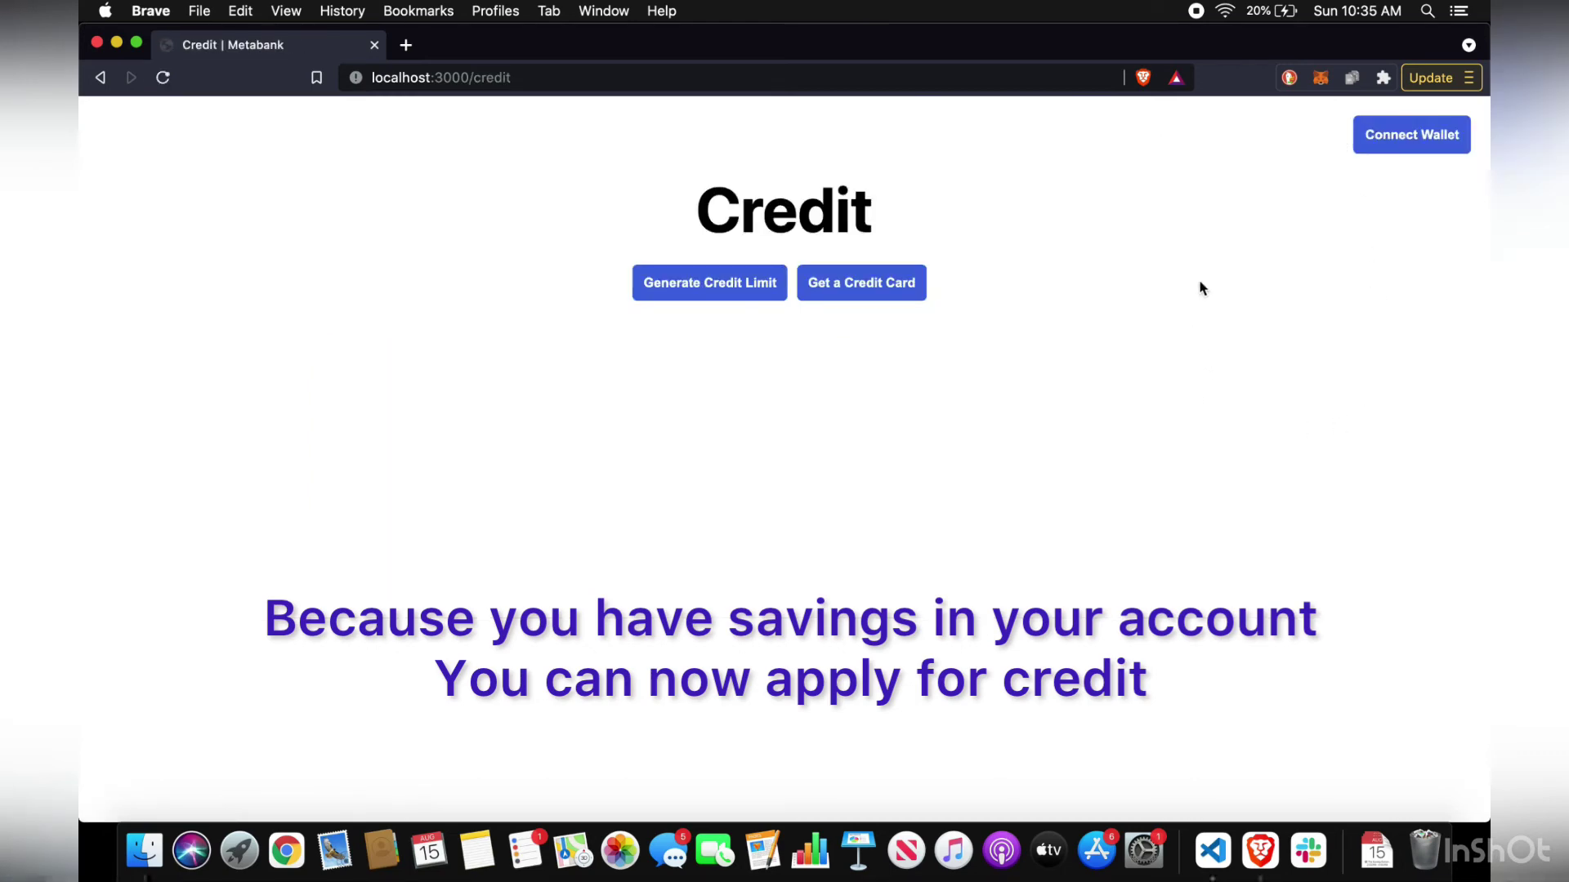
left_click(1442, 147)
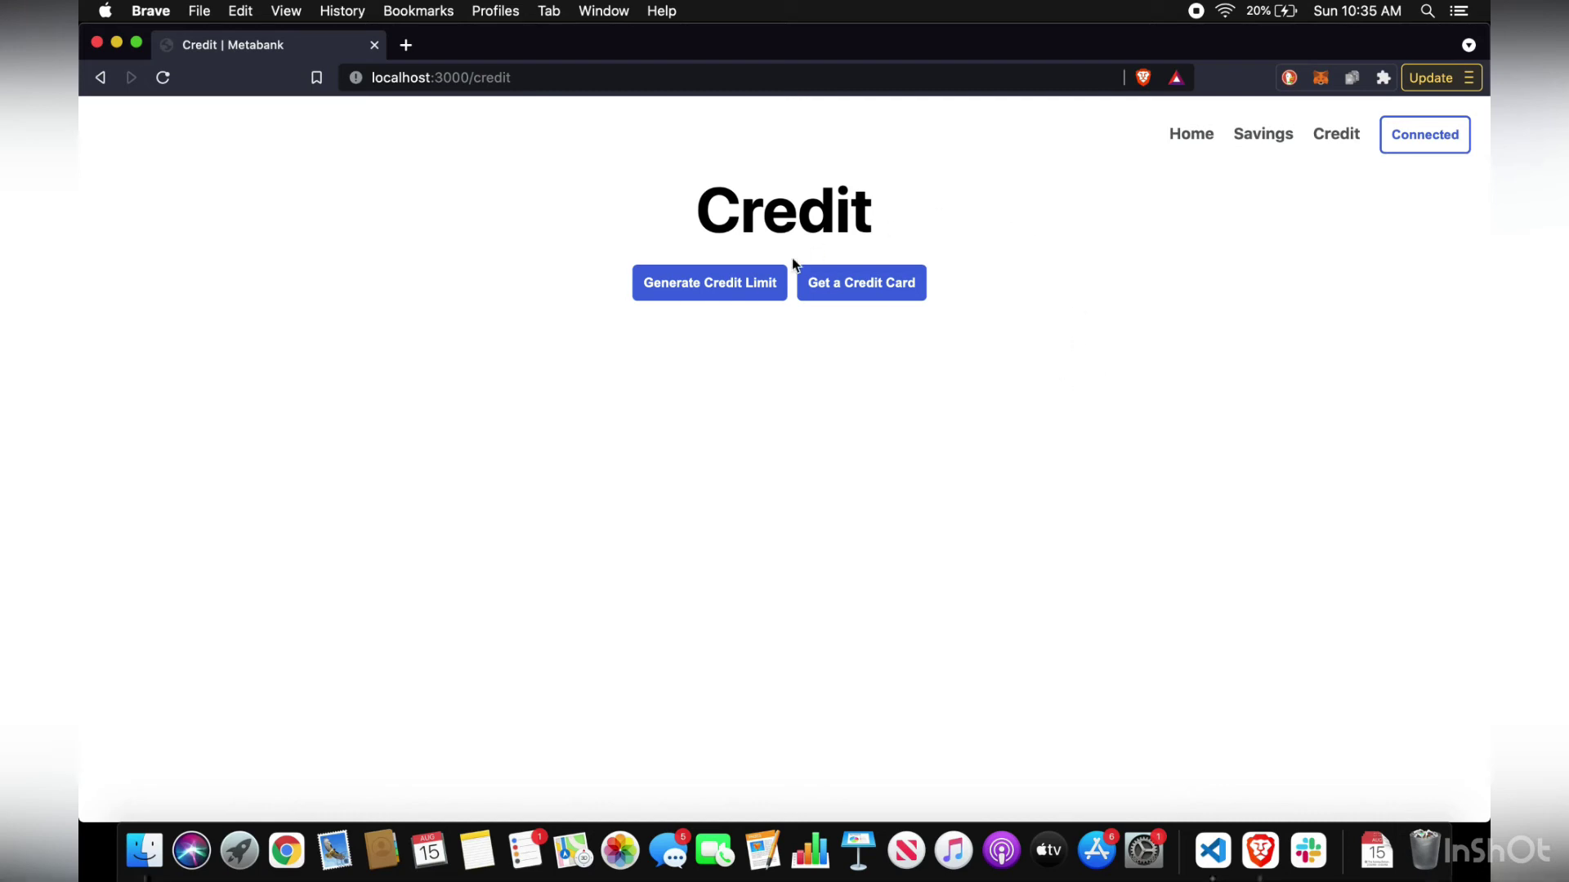
left_click(732, 290)
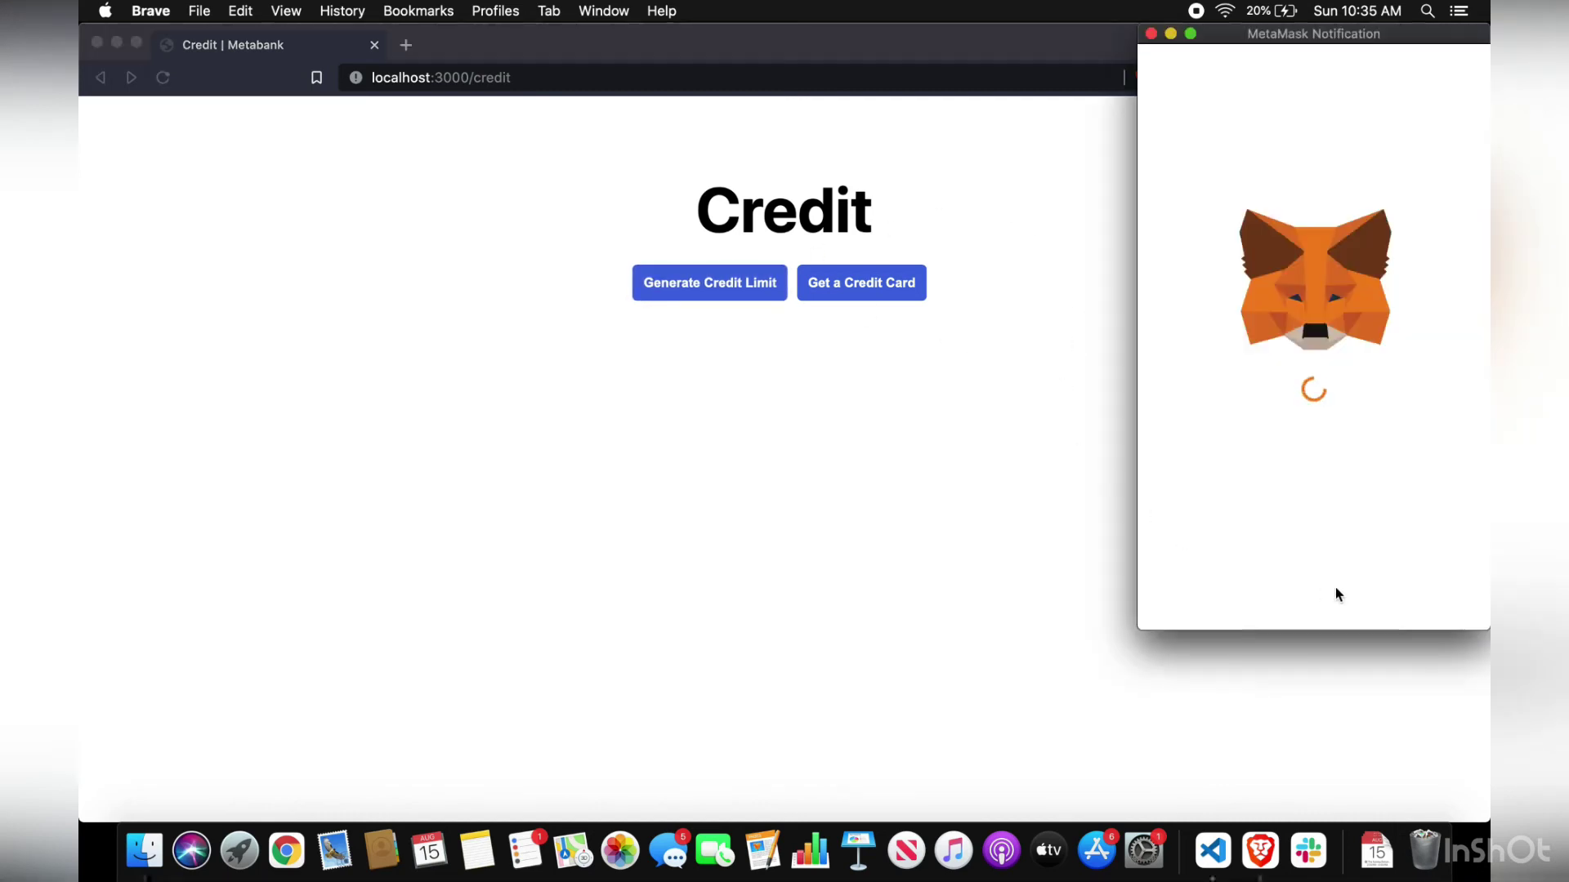
left_click(1397, 591)
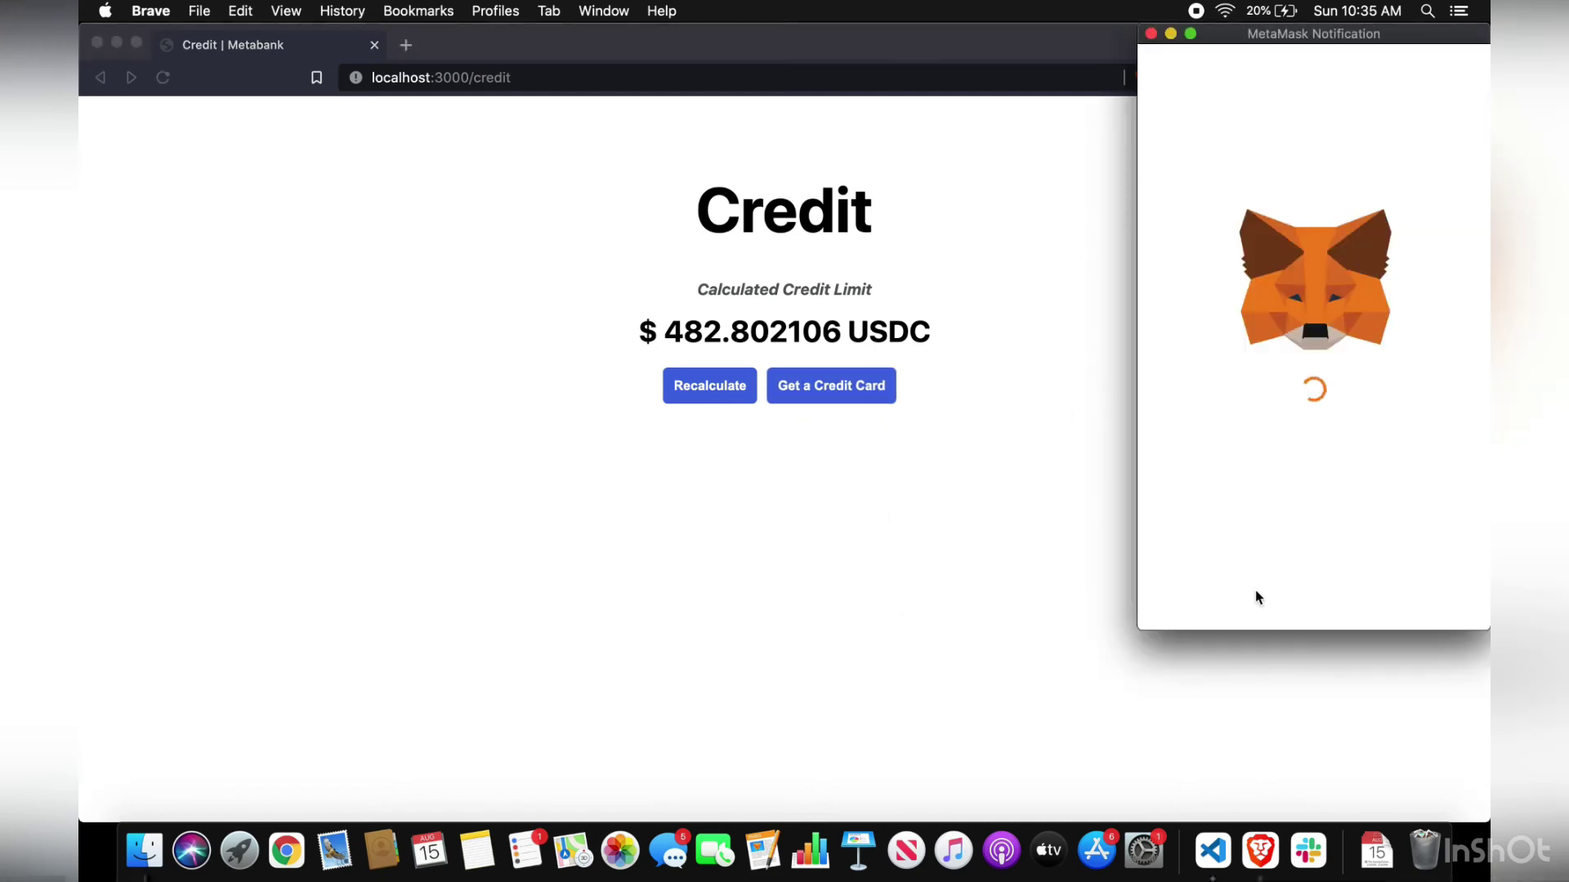
left_click(1350, 590)
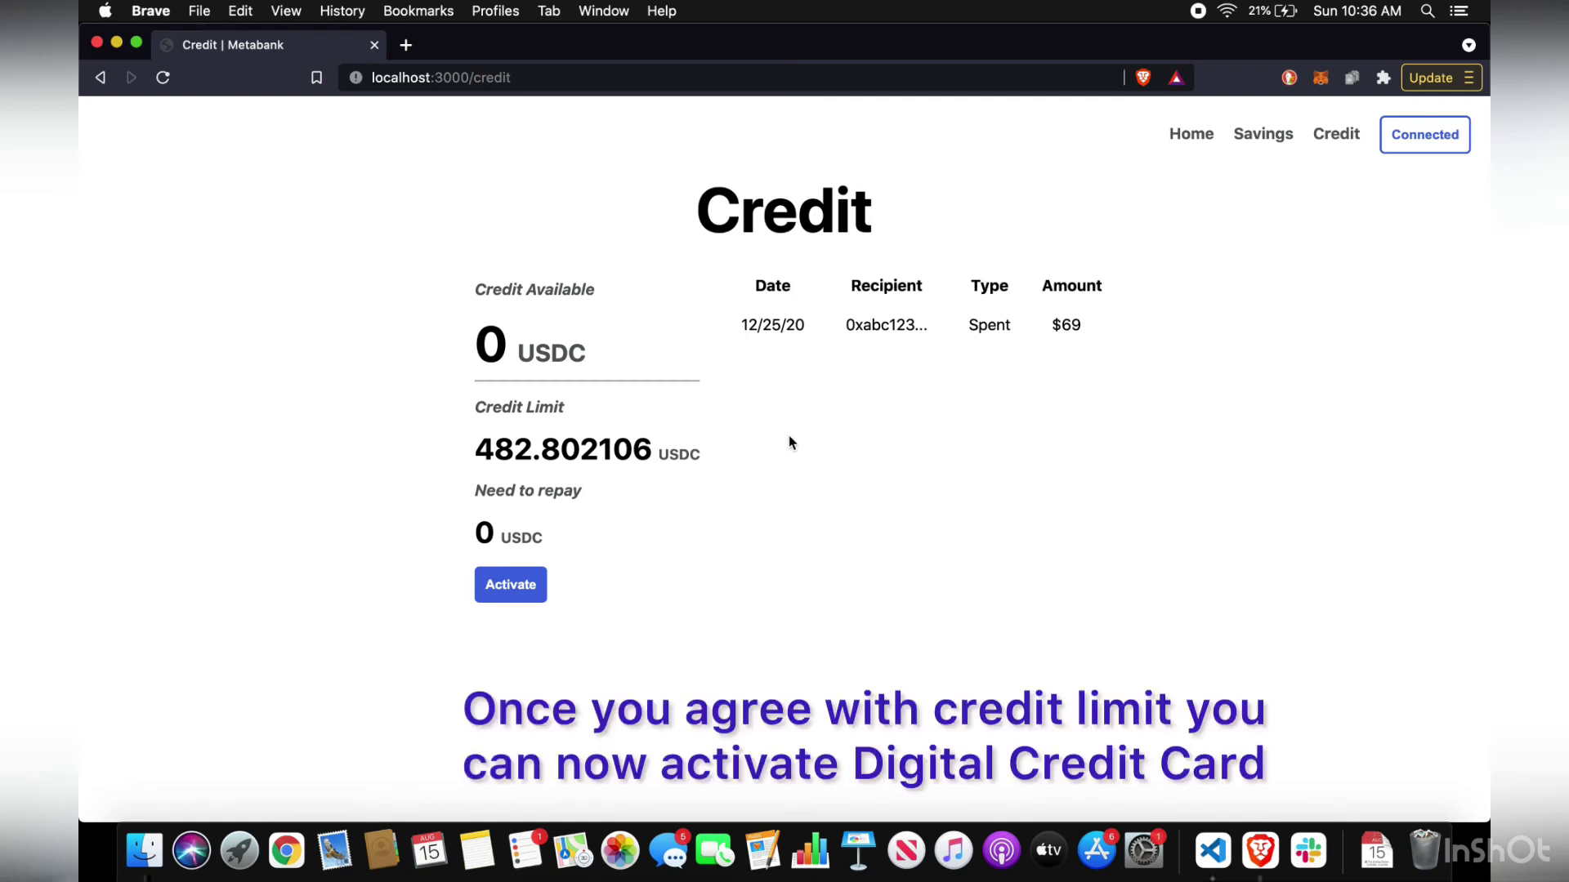
Activate the credit line and confirm both MetaMask transactions, making 482.802106 USDC available
left_click(515, 600)
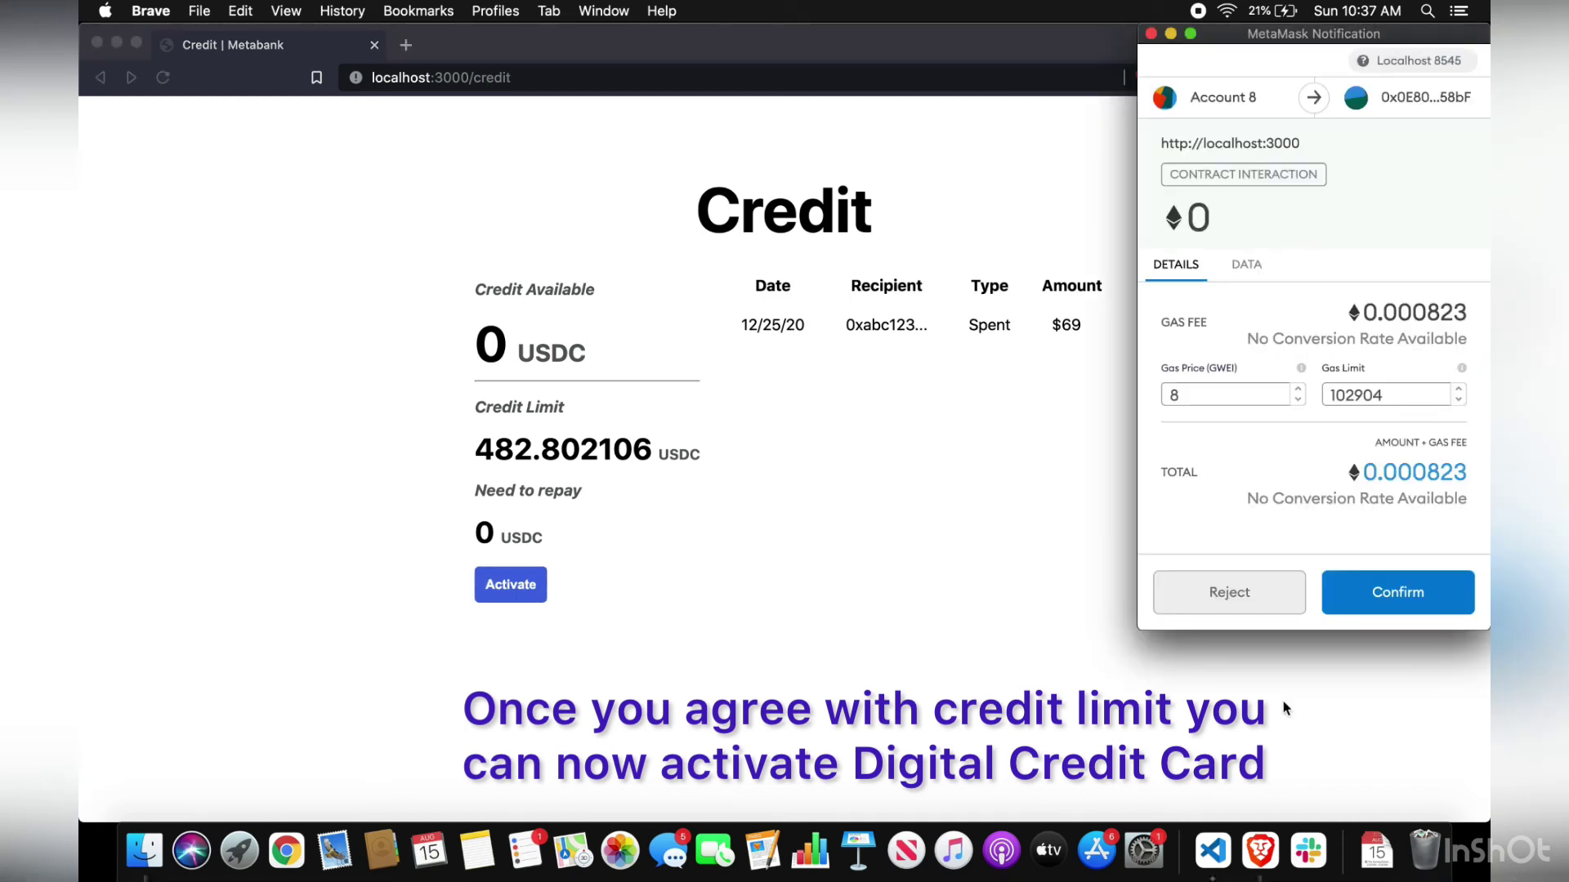
left_click(1365, 601)
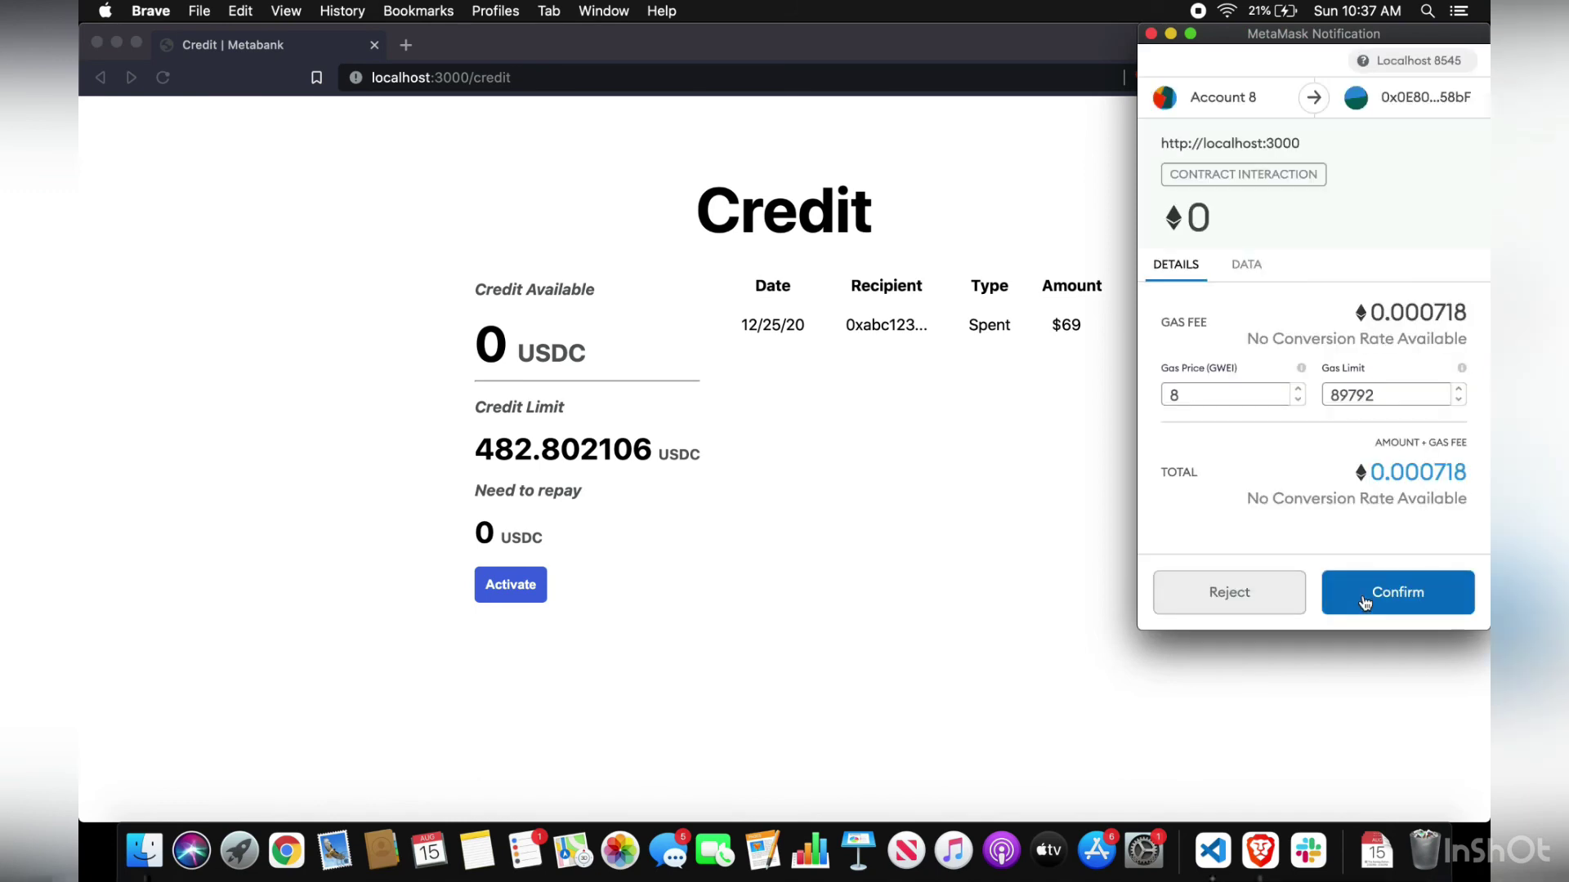
left_click(1365, 602)
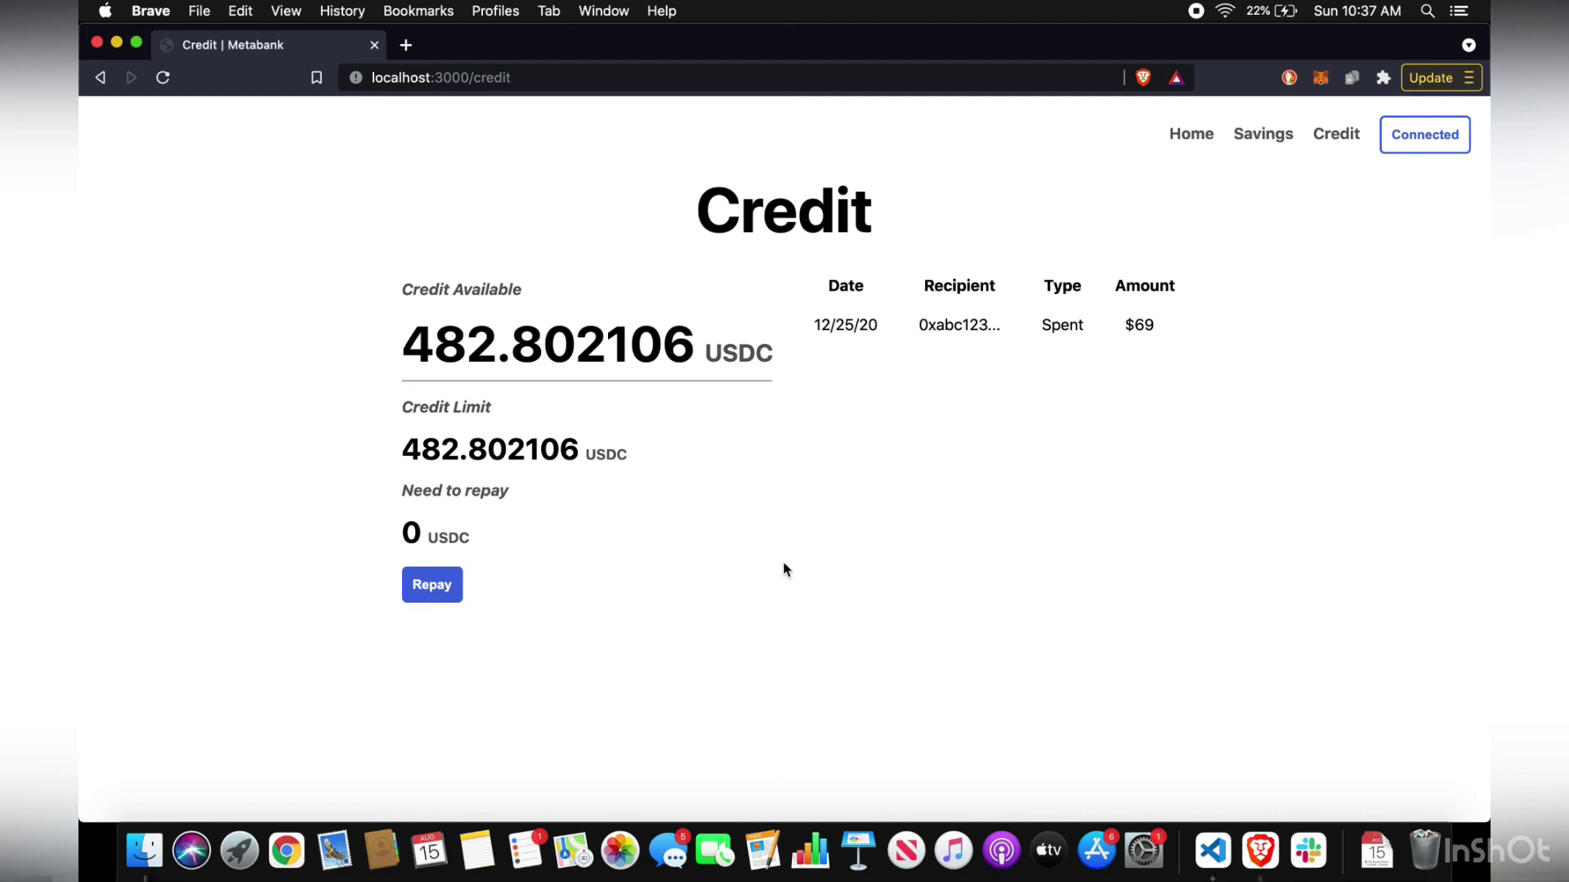
Return Home, reload and reconnect the wallet to show 482.802106 USDC credit available
left_click(1190, 135)
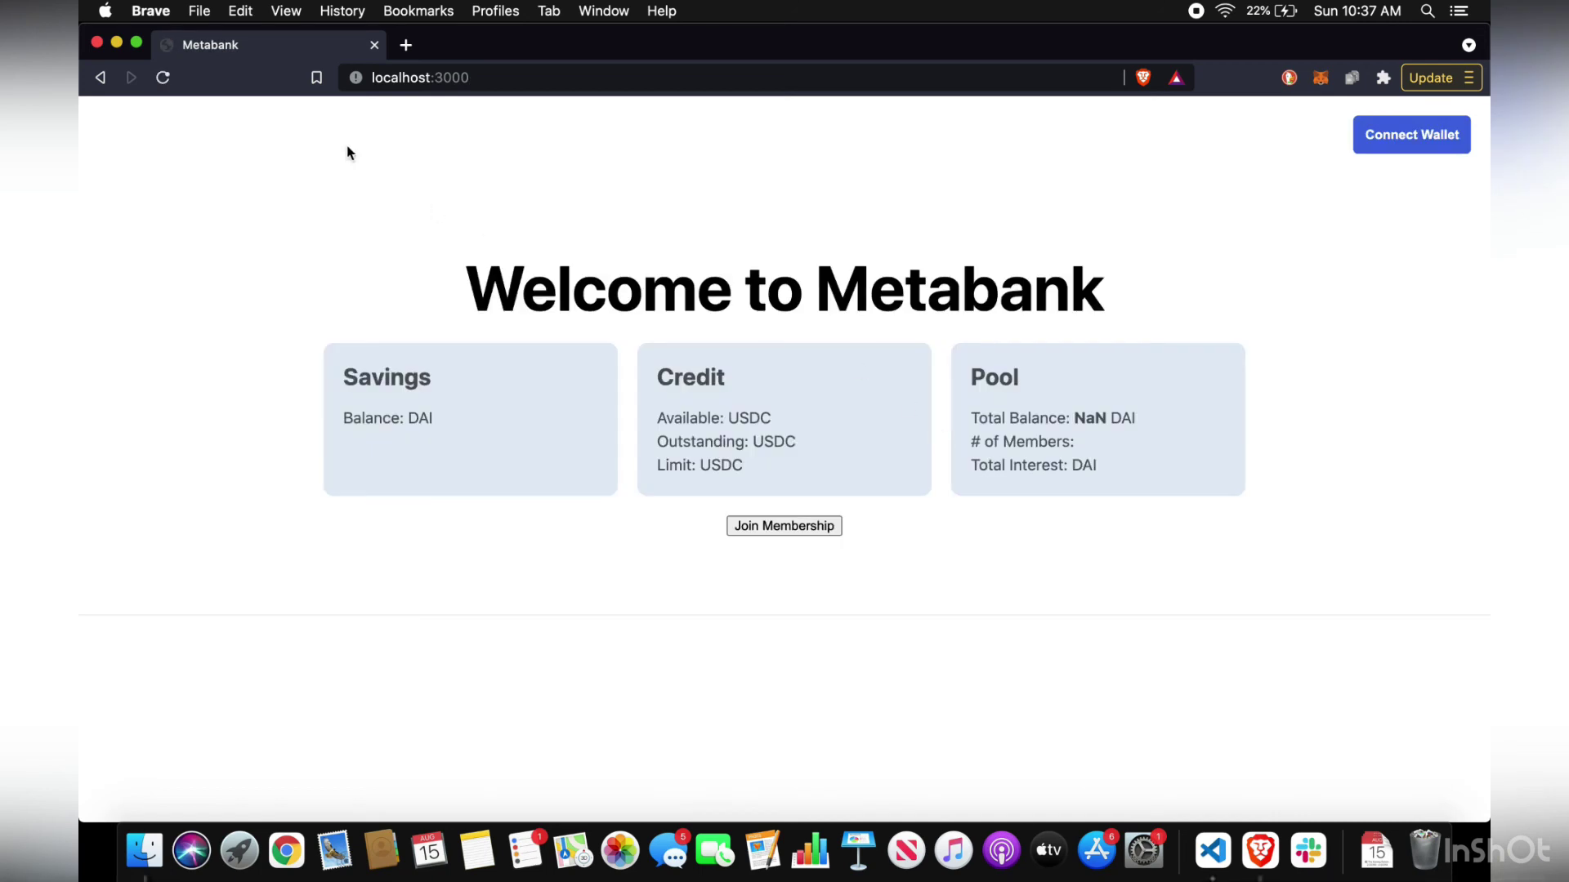
left_click(164, 80)
left_click(1407, 140)
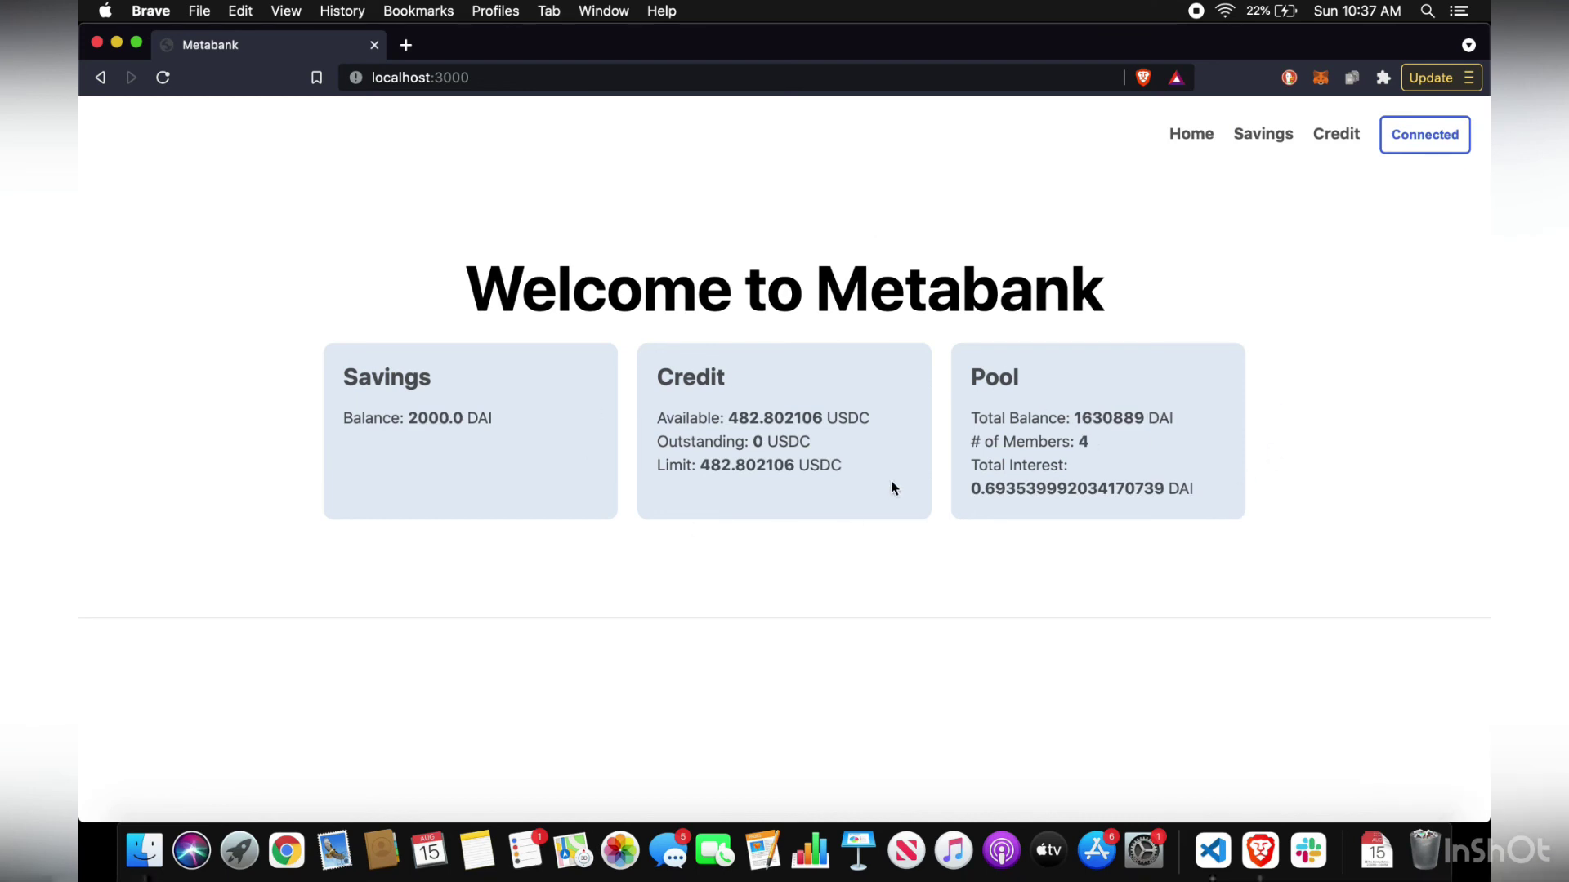